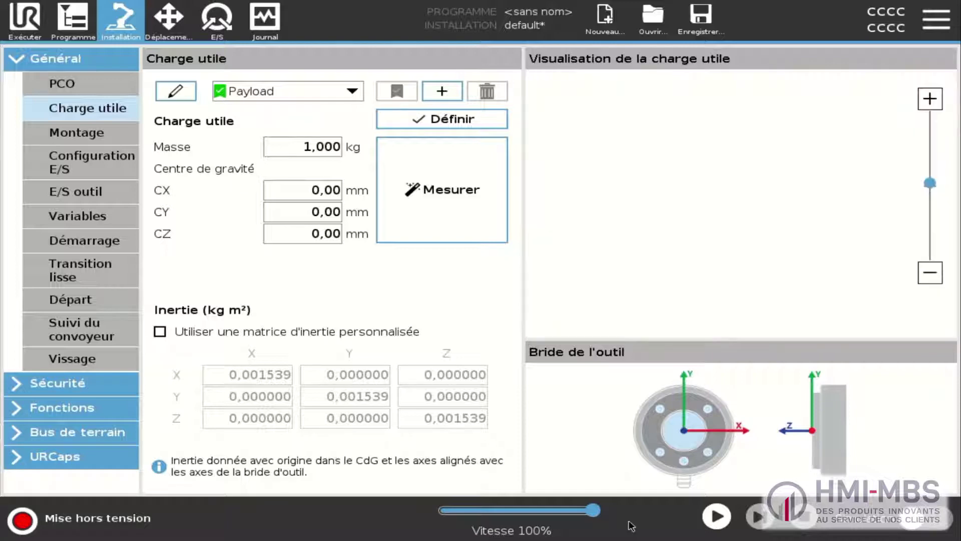
Measure the payload by saving four robot positions and apply the estimated mass and centre of gravity
{"action": "left_click", "coordinate": [452, 217]}
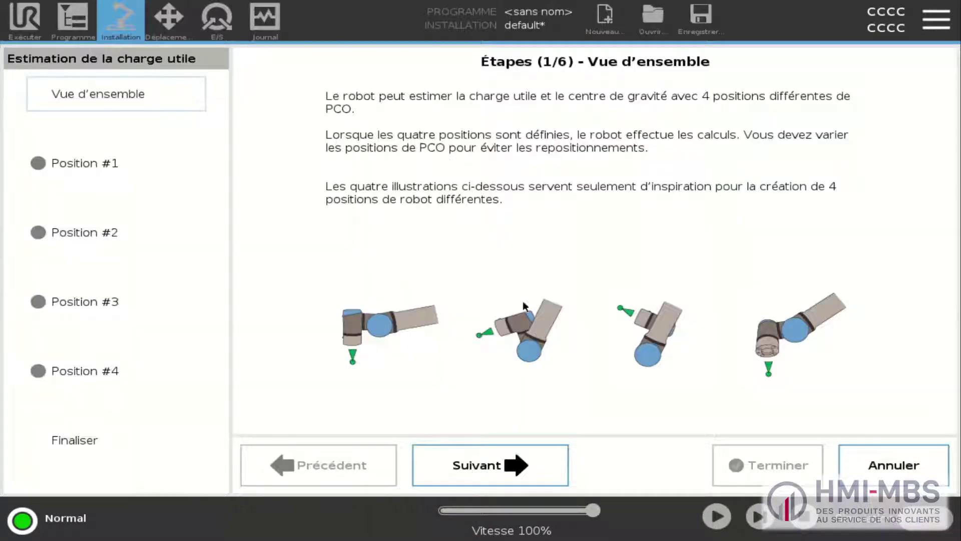
{"action": "left_click", "coordinate": [516, 465]}
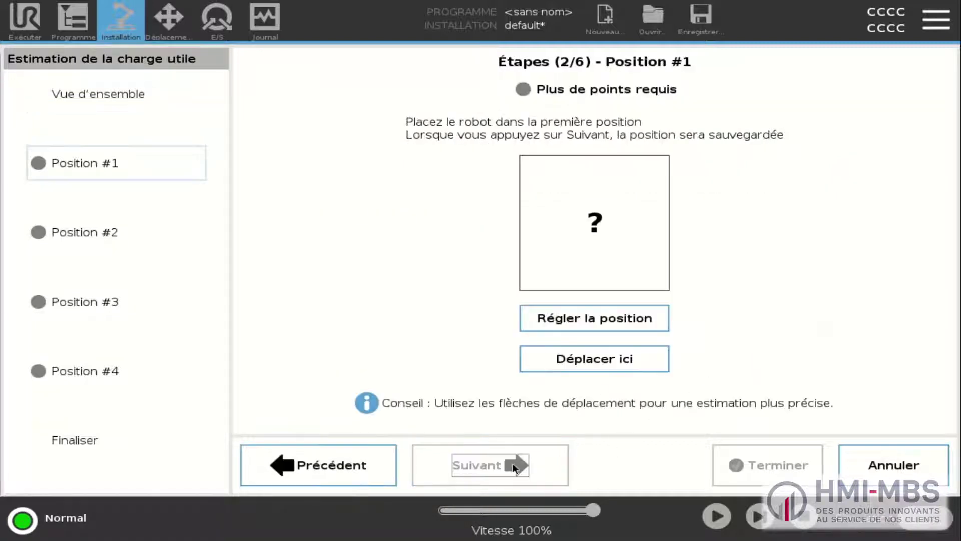
{"action": "left_click", "coordinate": [591, 321]}
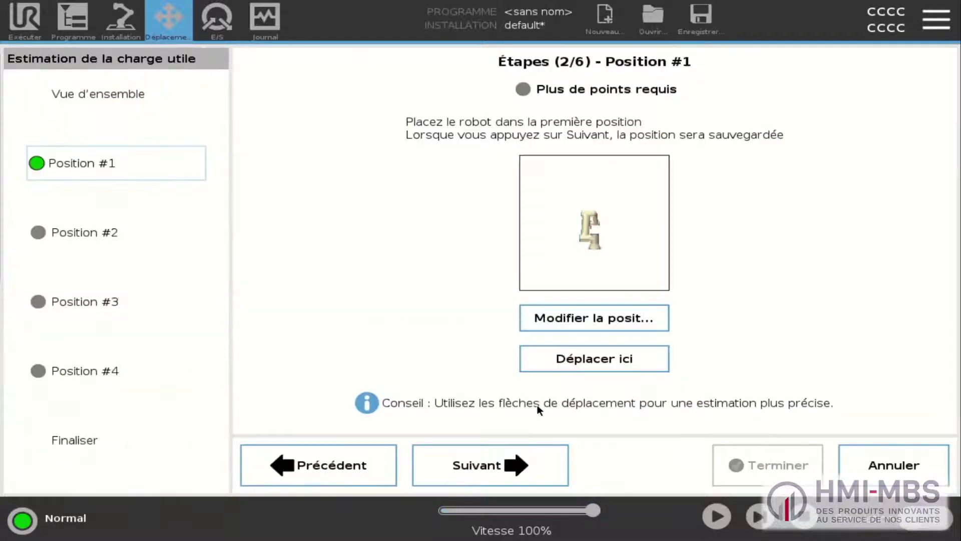
{"action": "left_click", "coordinate": [539, 464]}
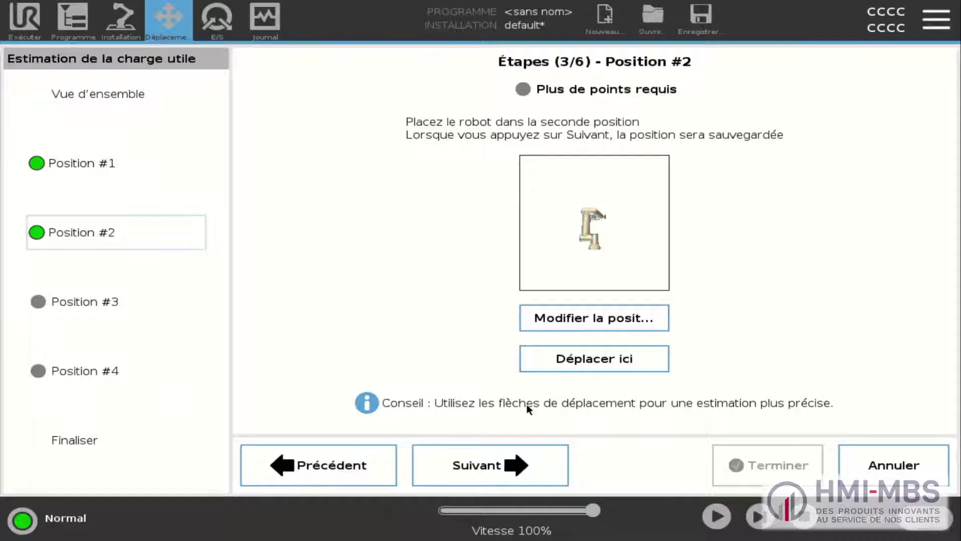
{"action": "left_click", "coordinate": [512, 464]}
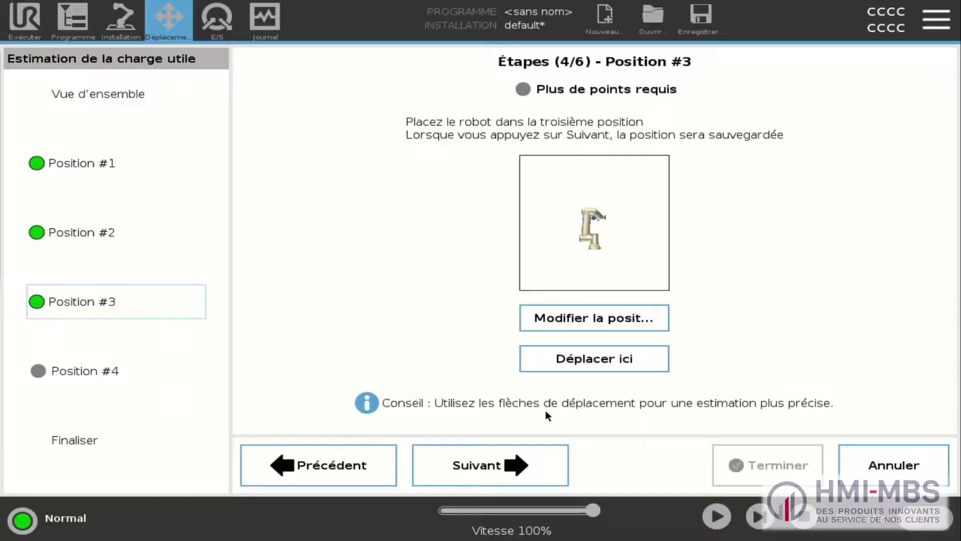
{"action": "left_click", "coordinate": [538, 453]}
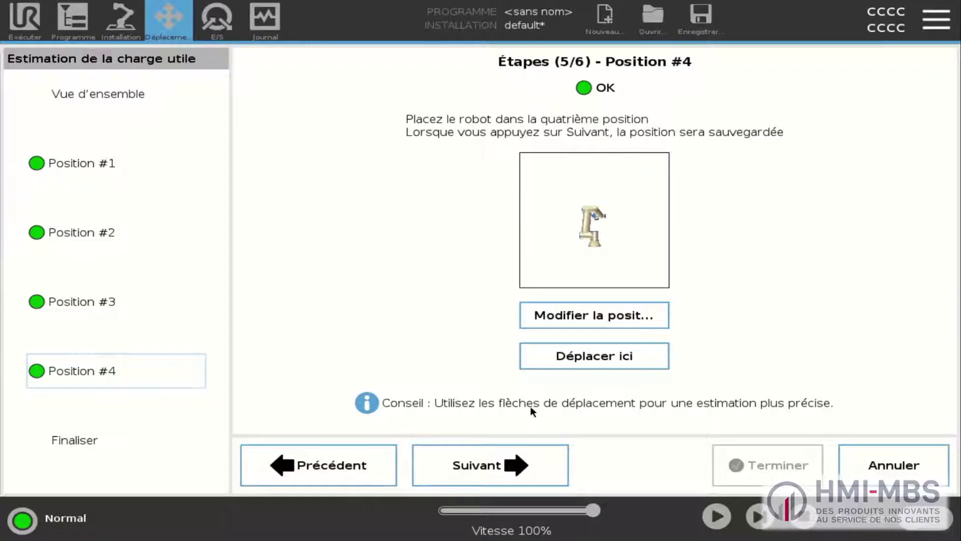
{"action": "left_click", "coordinate": [520, 478]}
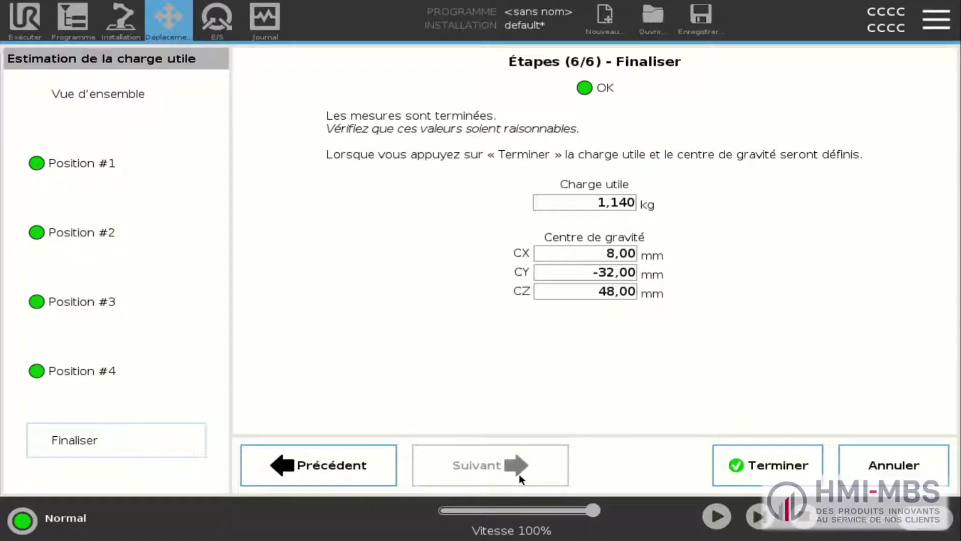
{"action": "left_click", "coordinate": [756, 470]}
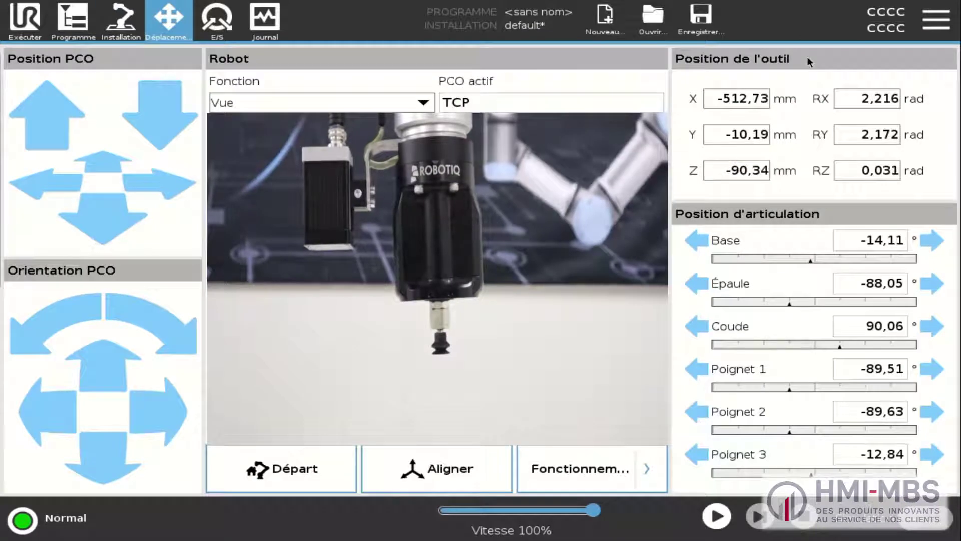
Set the jogging reference to Outil and rotate the tool both ways about RY, RX and RZ to check the TCP
{"action": "left_click", "coordinate": [329, 103]}
{"action": "left_click", "coordinate": [224, 167]}
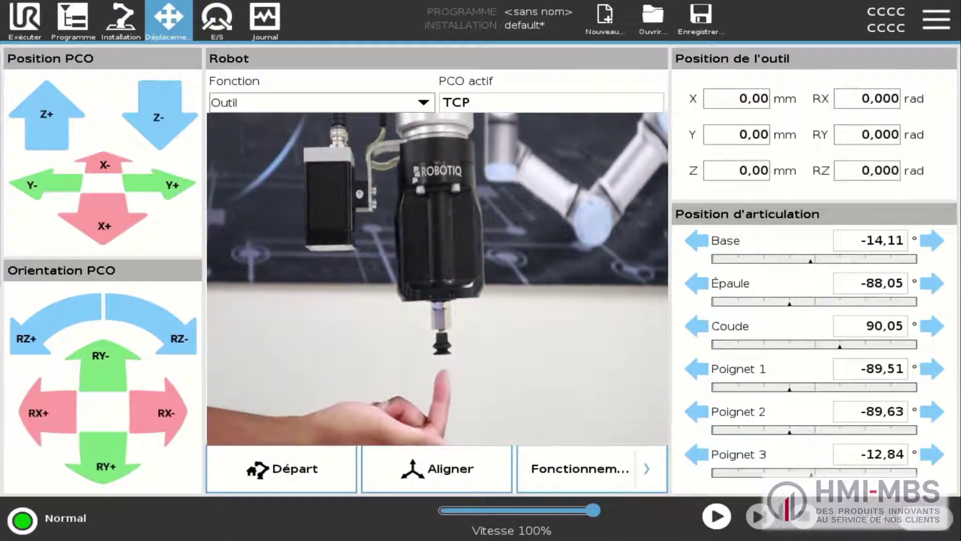
{"action": "left_click", "coordinate": [101, 364]}
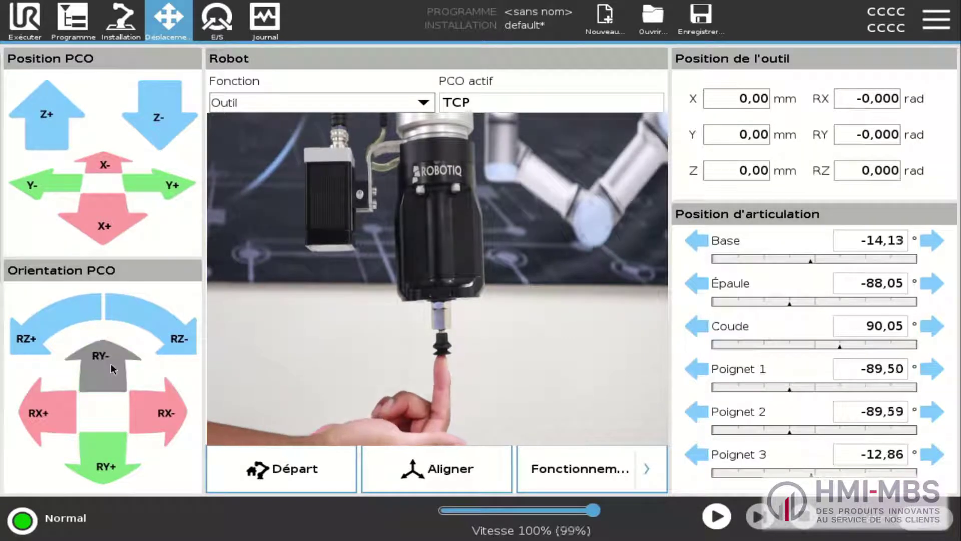
{"action": "left_click", "coordinate": [111, 471]}
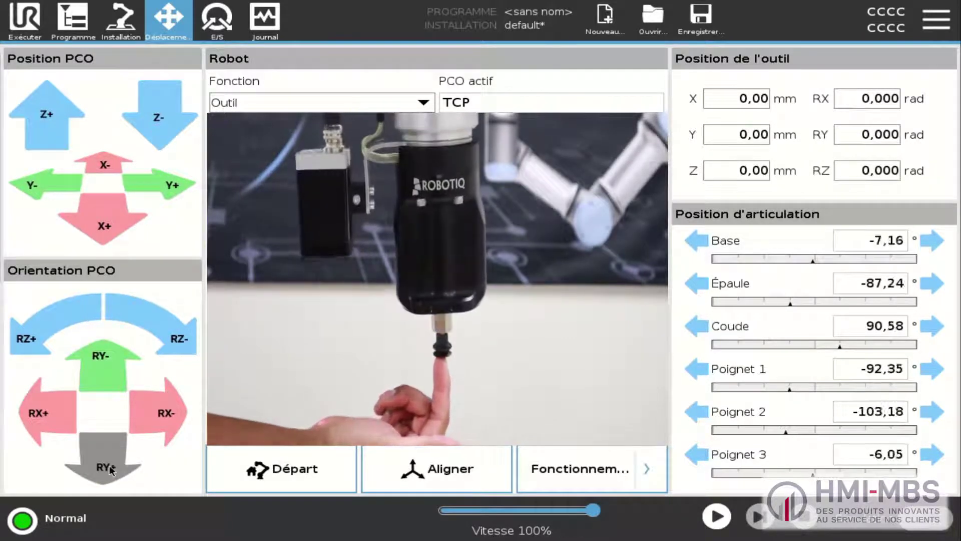
{"action": "left_click", "coordinate": [101, 364]}
{"action": "left_click", "coordinate": [160, 413]}
{"action": "left_click", "coordinate": [47, 424]}
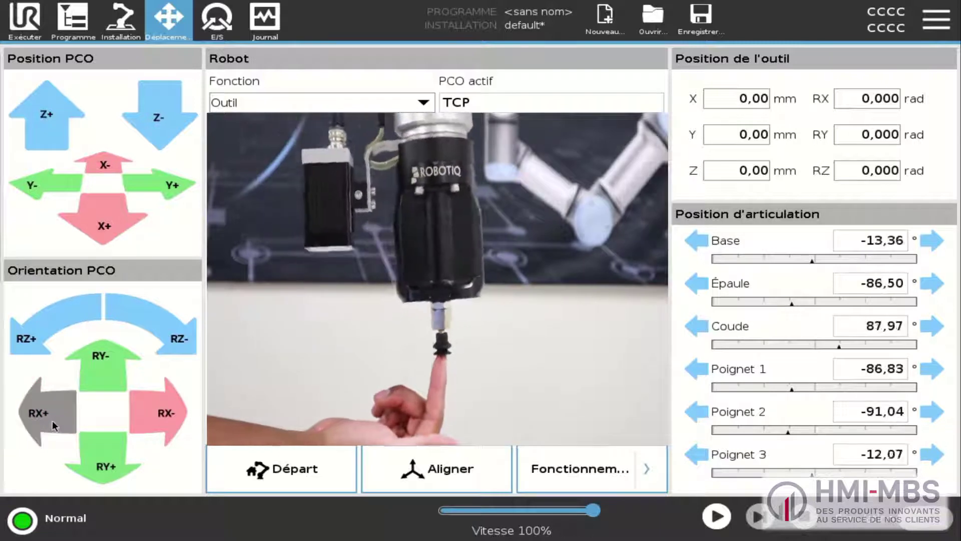
{"action": "left_click", "coordinate": [160, 414]}
{"action": "left_click", "coordinate": [188, 325]}
{"action": "left_click", "coordinate": [44, 333]}
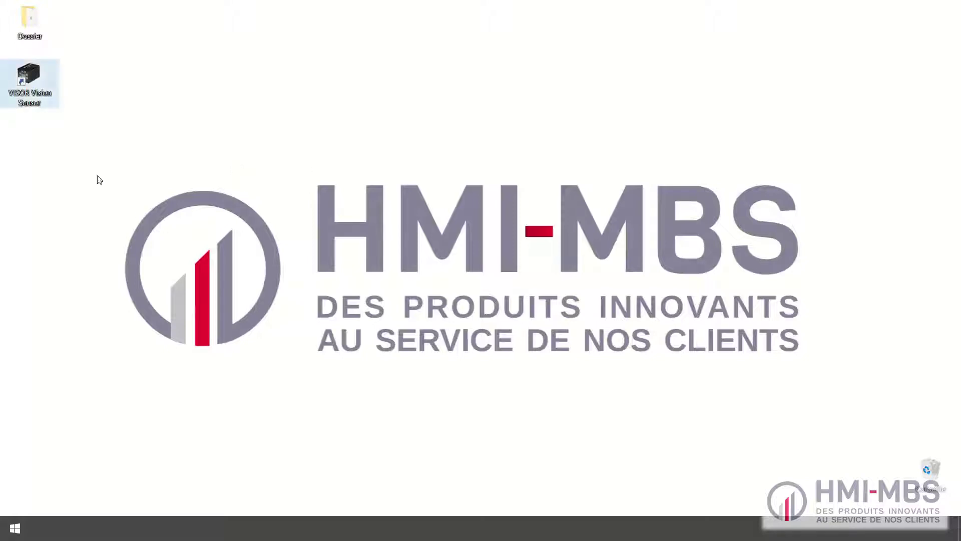
Launch the VISOR Vision Sensor software, add the sensor at IP address 192.168.100.100 and search for active sensors
{"action": "double_click", "coordinate": [30, 82]}
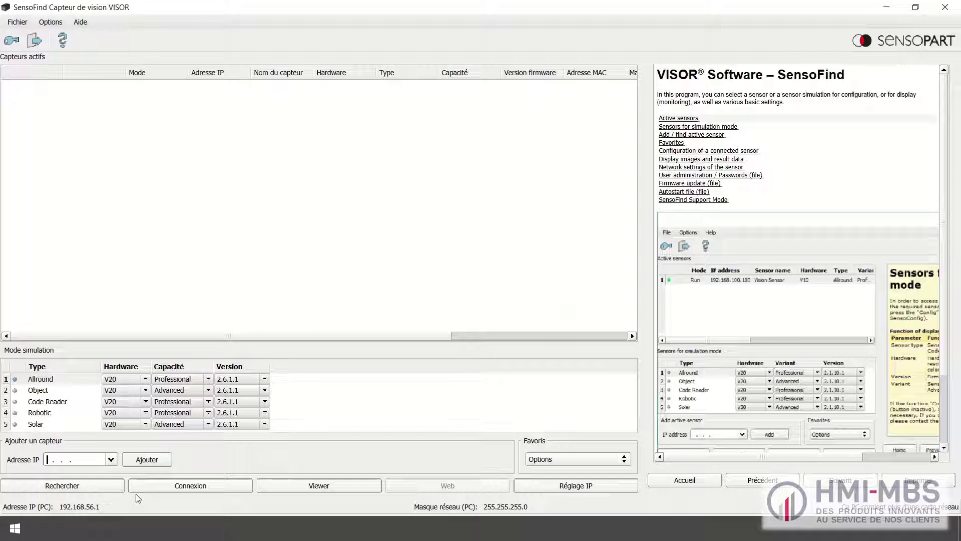
{"action": "type", "text": "192.168.100.100"}
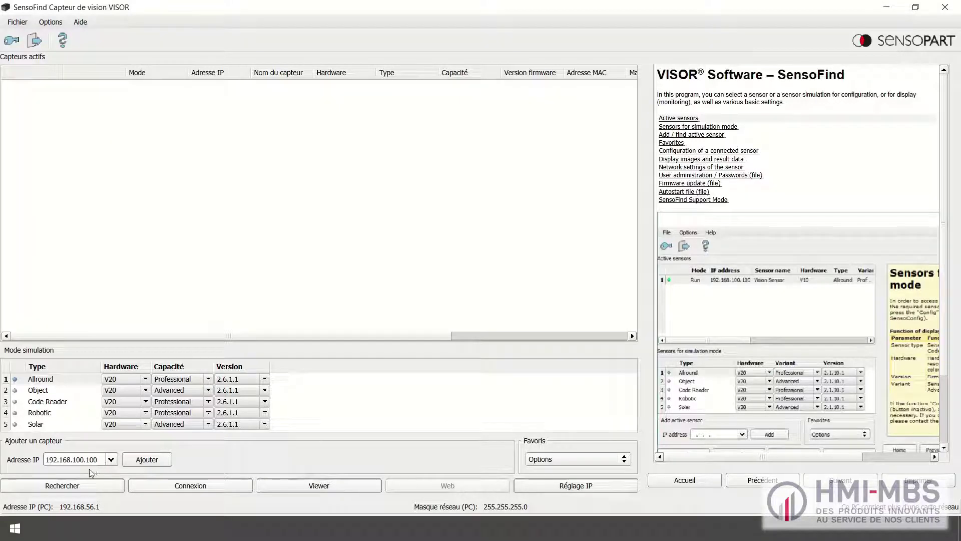
{"action": "left_click", "coordinate": [70, 484]}
{"action": "left_click", "coordinate": [150, 459]}
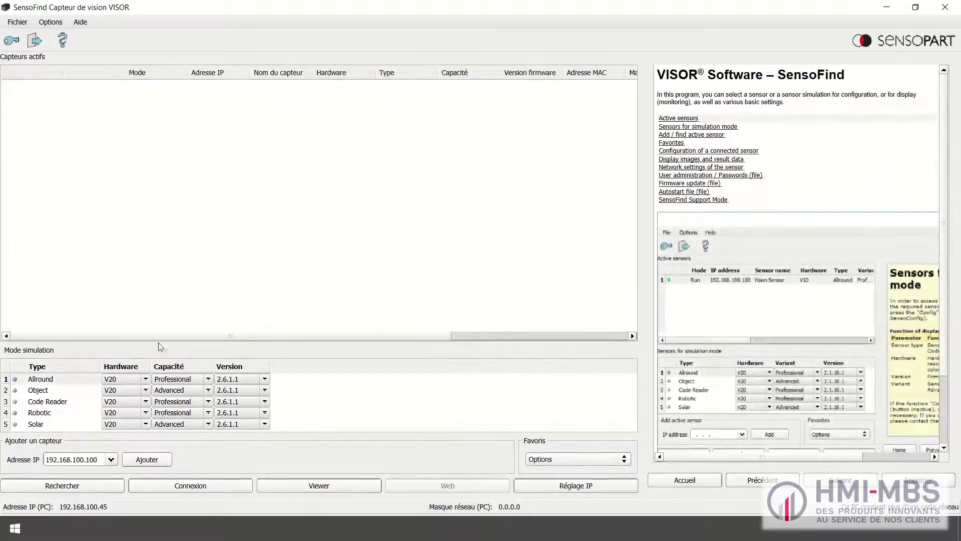
{"action": "left_click", "coordinate": [68, 486]}
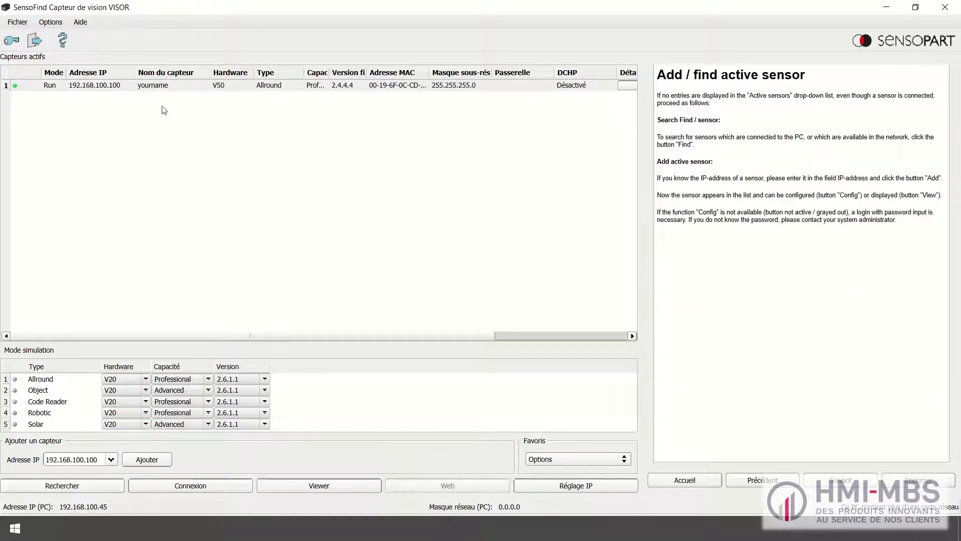
Open the active V50 Allround sensor in configuration mode and create a new program on it
{"action": "left_click", "coordinate": [164, 89]}
{"action": "double_click", "coordinate": [164, 89]}
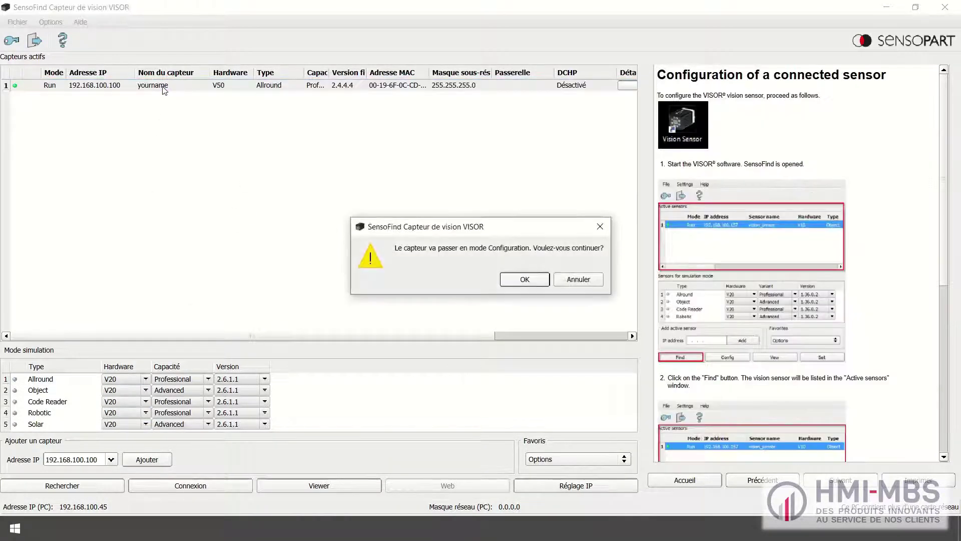
{"action": "left_click", "coordinate": [534, 279]}
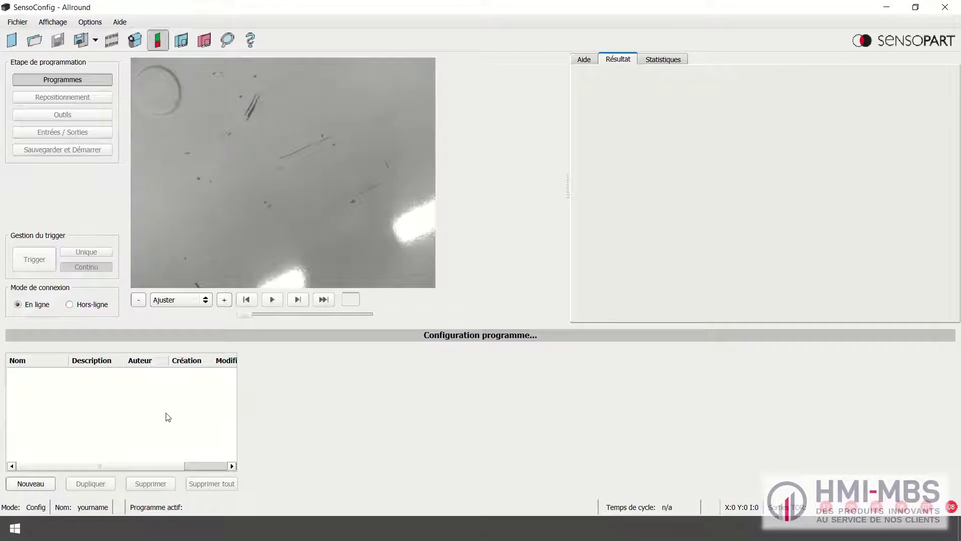
{"action": "left_click", "coordinate": [31, 484]}
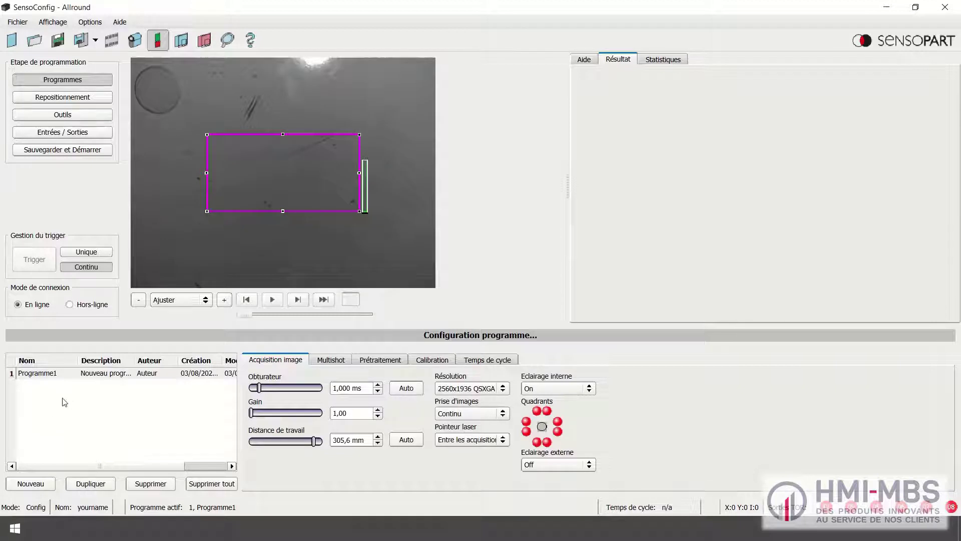
{"action": "left_click", "coordinate": [73, 378]}
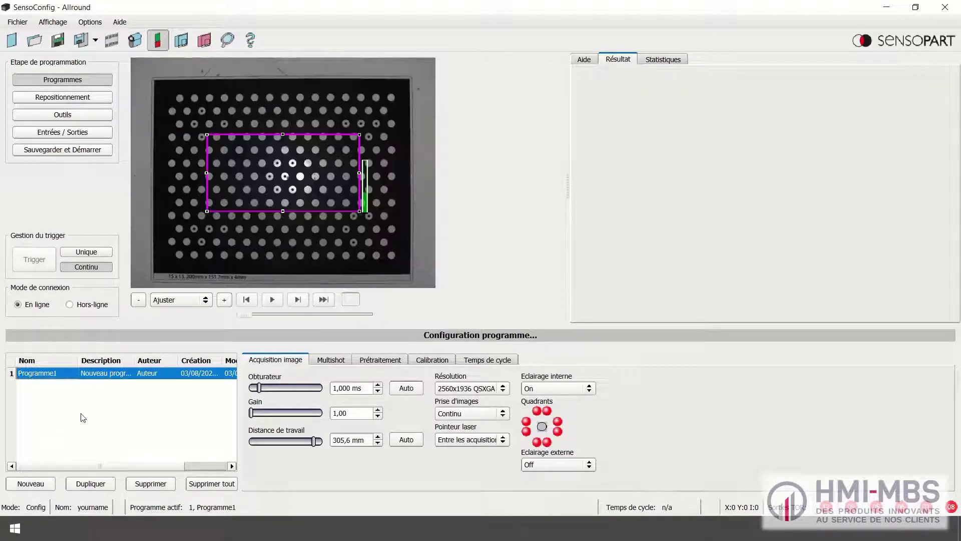
Auto-adjust the shutter and working distance, set the internal lighting to Off and auto-adjust the shutter again
{"action": "left_click", "coordinate": [406, 387]}
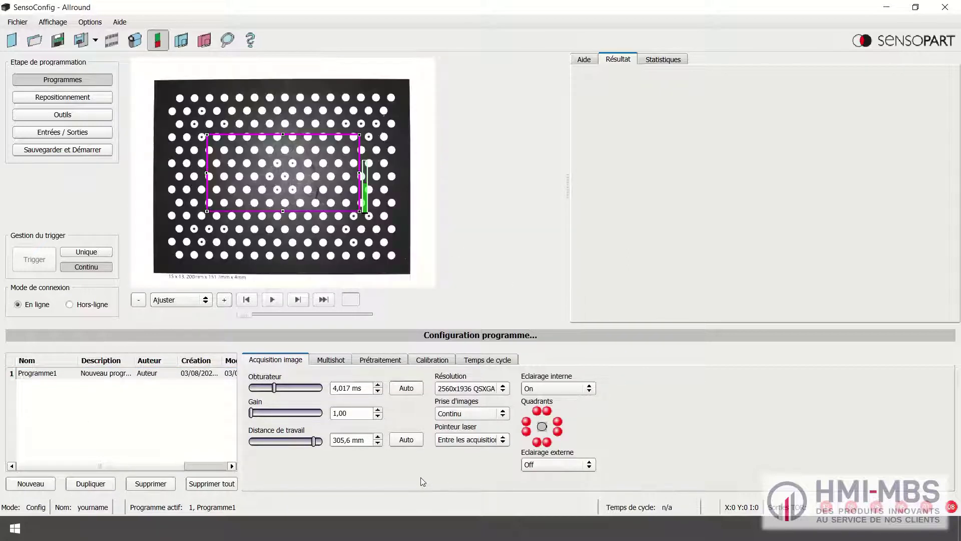
{"action": "left_click", "coordinate": [406, 441]}
{"action": "left_click", "coordinate": [548, 382]}
{"action": "left_click", "coordinate": [550, 376]}
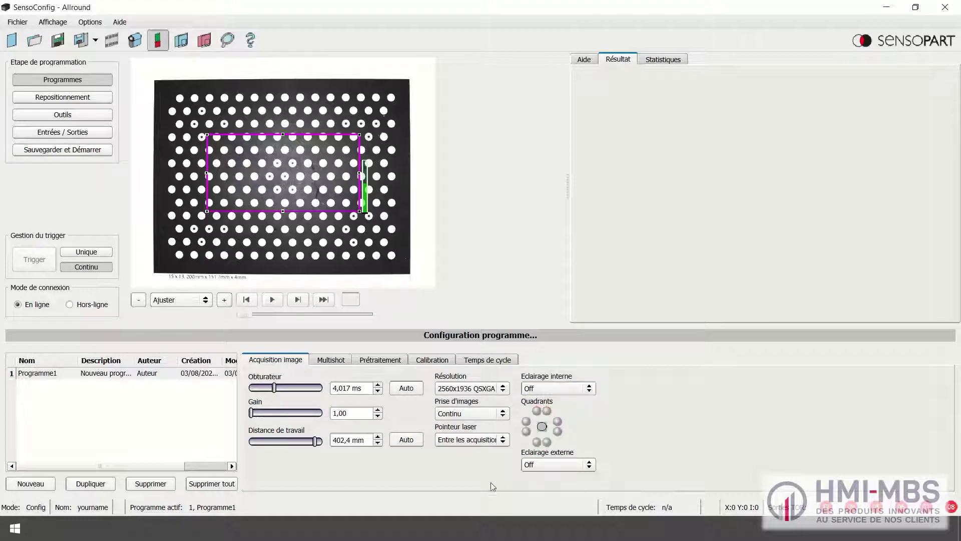
{"action": "left_click", "coordinate": [408, 389]}
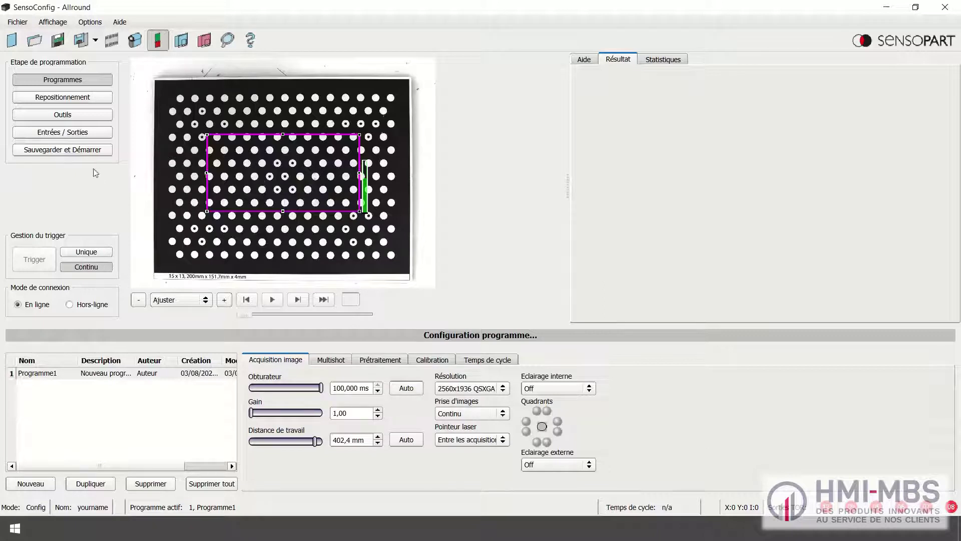
Activate the Ethernet interface in the sensor's input/output configuration
{"action": "left_click", "coordinate": [98, 138]}
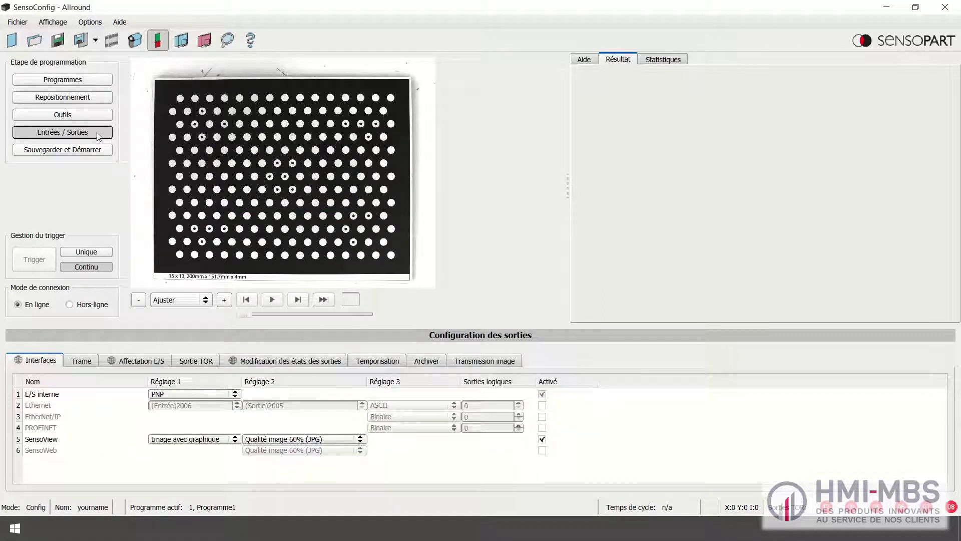
{"action": "left_click", "coordinate": [543, 405]}
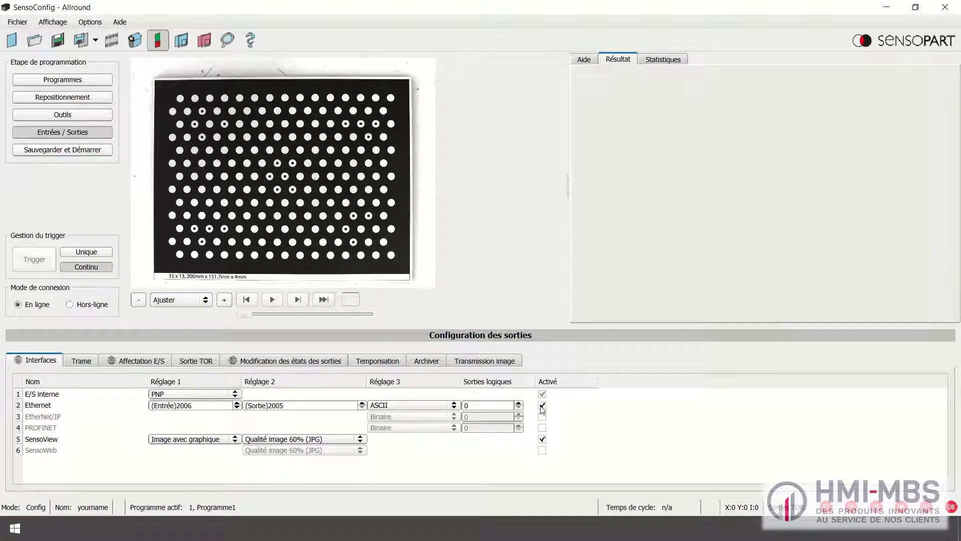
Add a Contour detection tool to the program
{"action": "left_click", "coordinate": [93, 116]}
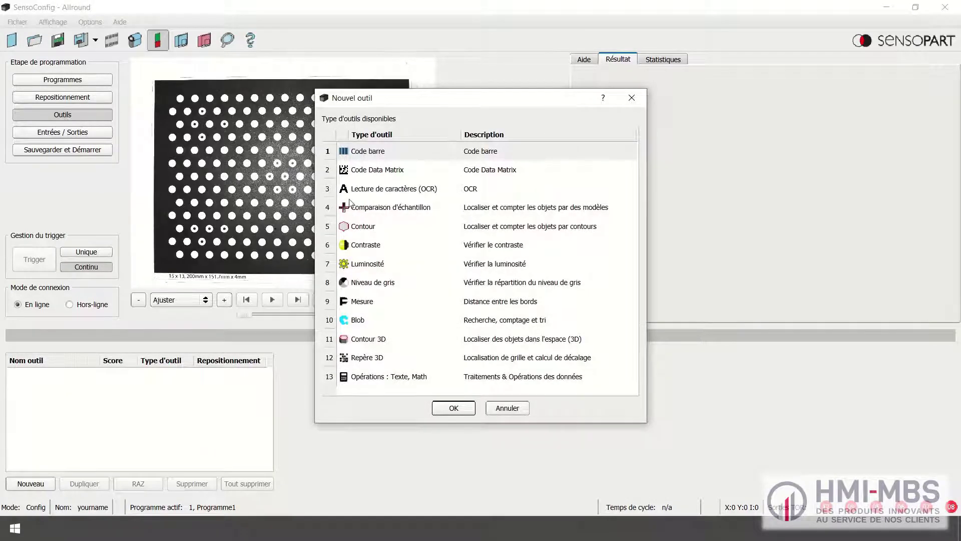
{"action": "left_click", "coordinate": [372, 228]}
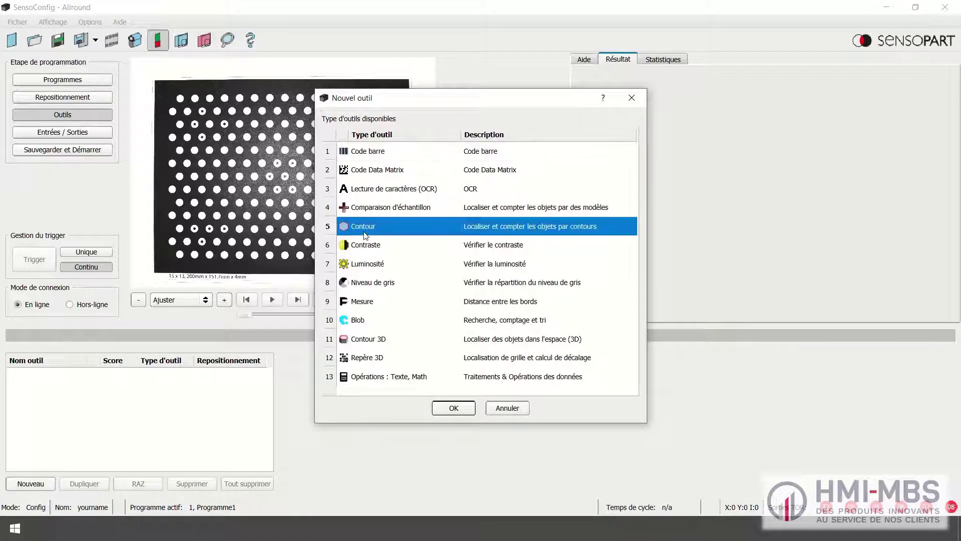
{"action": "left_click", "coordinate": [441, 406]}
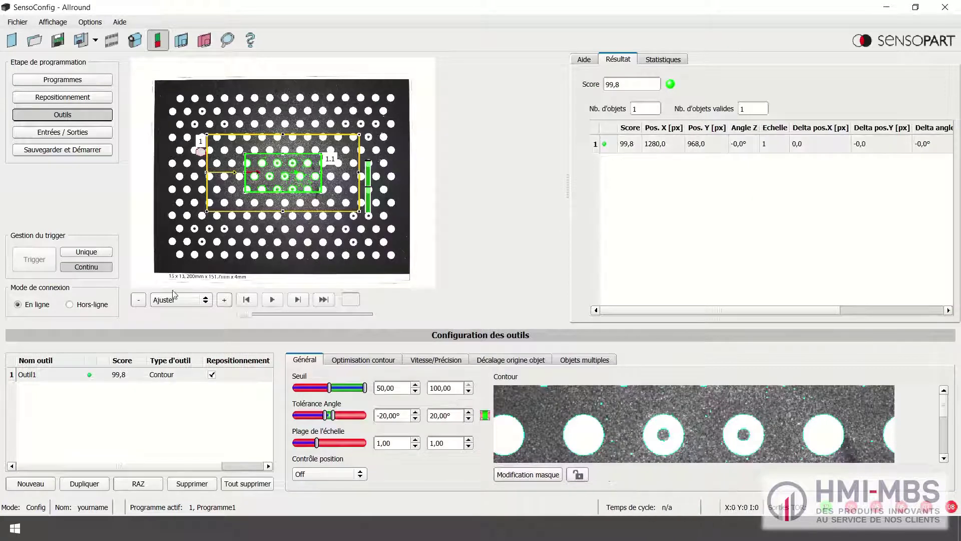
Fit the Contour tool's teaching region around a single ringed dot near the calibration plate's centre, and save and start the program
{"action": "left_click", "coordinate": [224, 299]}
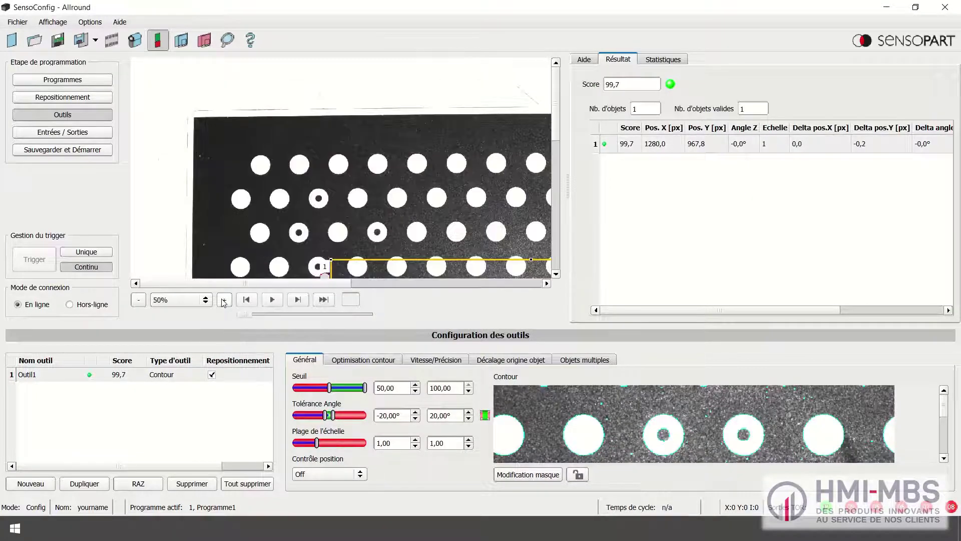
{"action": "scroll", "coordinate": [395, 265], "scroll_direction": "down", "scroll_amount": 3}
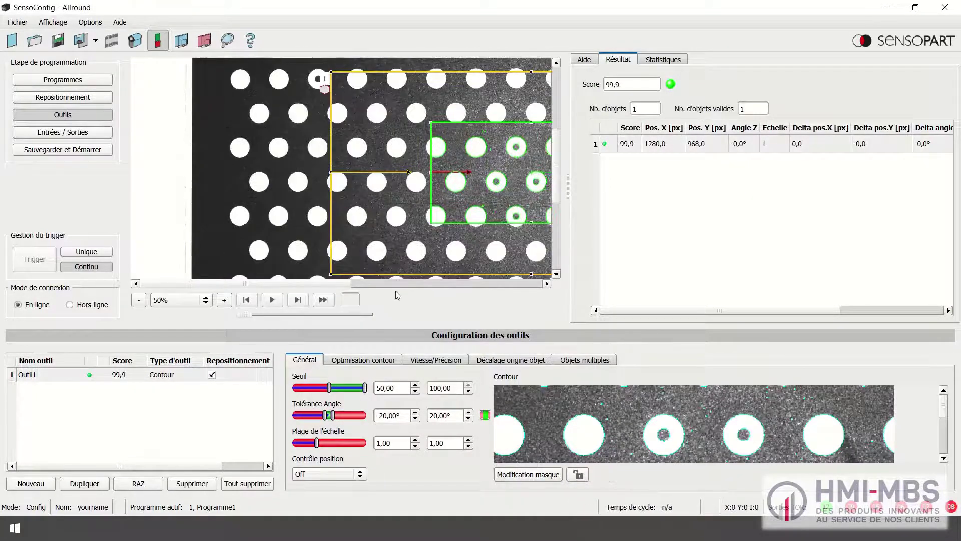
{"action": "left_click", "coordinate": [398, 284]}
{"action": "left_click_drag", "start_coordinate": [395, 284], "coordinate": [312, 285]}
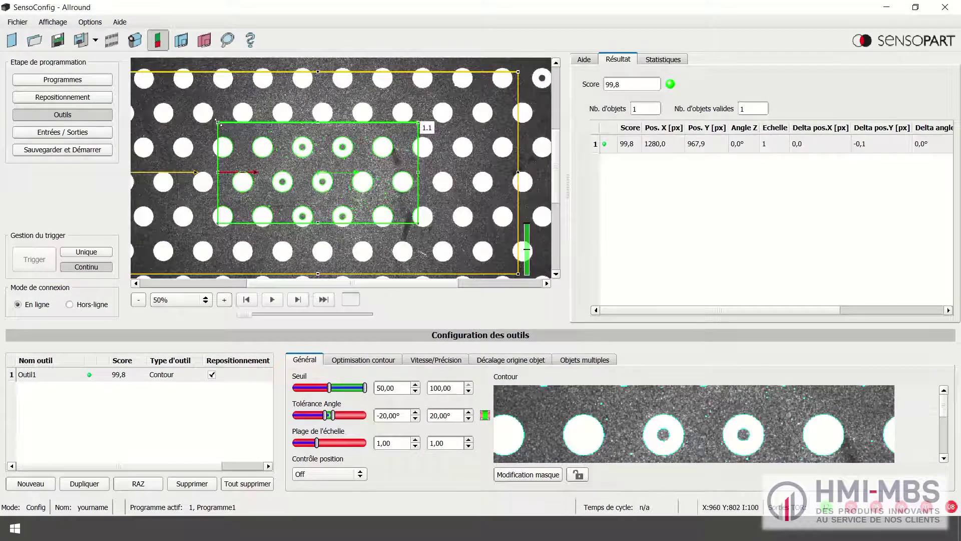
{"action": "scroll", "coordinate": [218, 125], "scroll_direction": "up", "scroll_amount": 2}
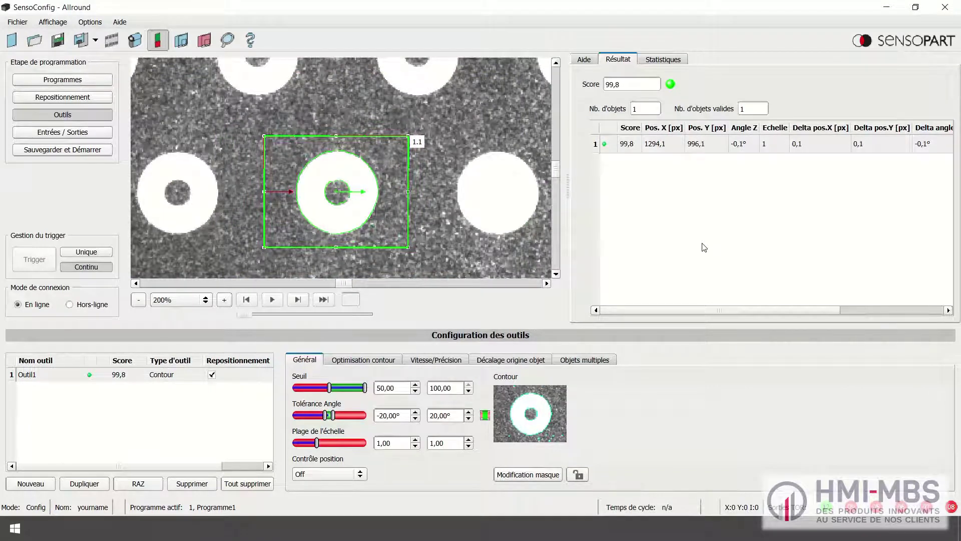
{"action": "left_click", "coordinate": [80, 150]}
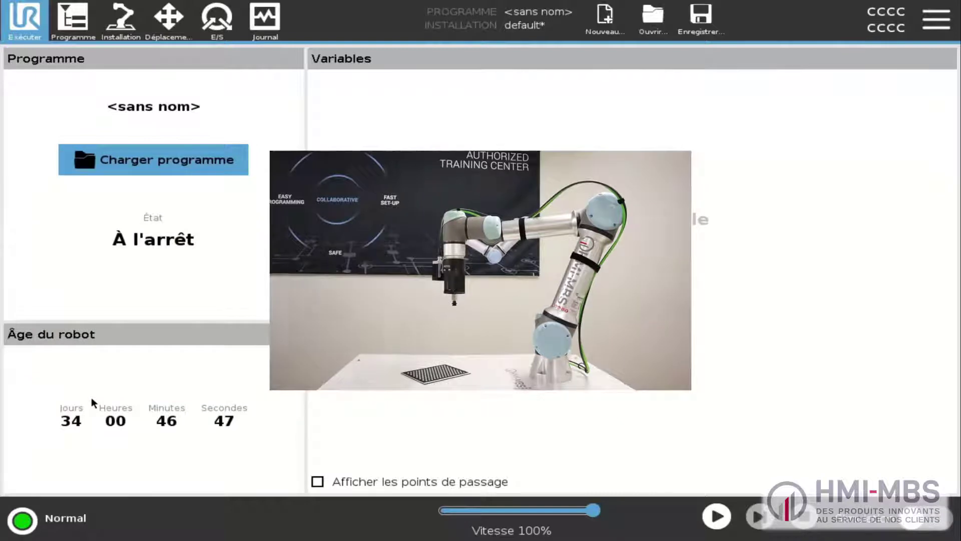
Retrieve the job list in the VISOR Robotic URCap's installation settings and set the sensor's active job
{"action": "left_click", "coordinate": [122, 33]}
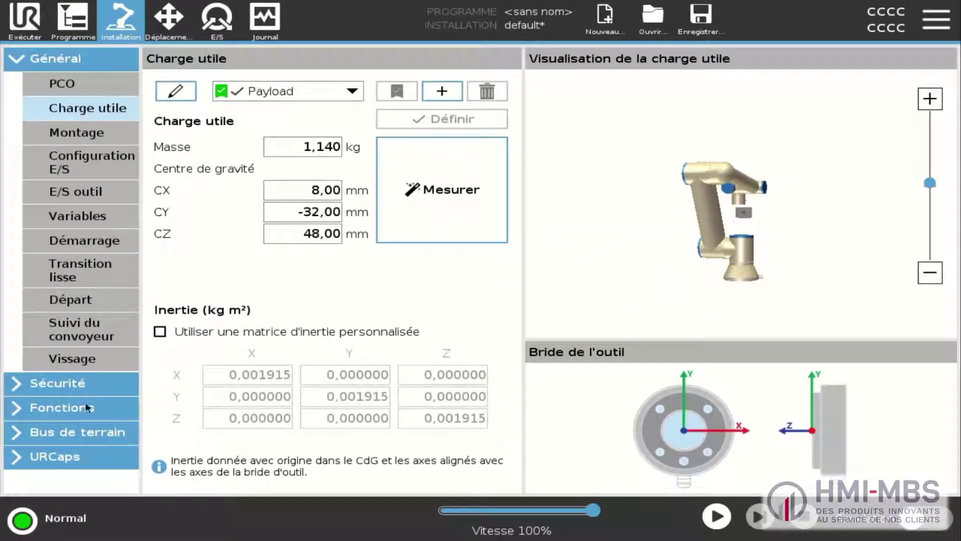
{"action": "left_click", "coordinate": [70, 464]}
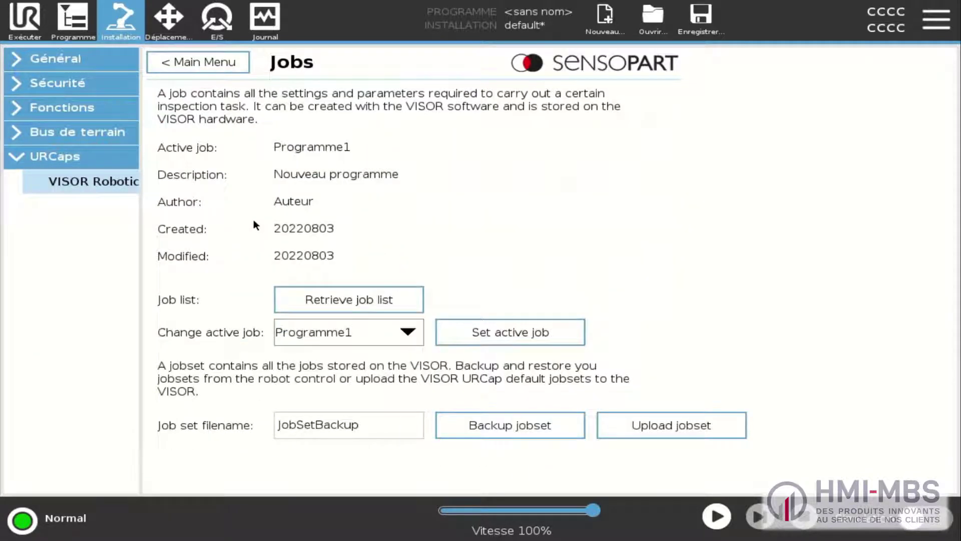
{"action": "left_click", "coordinate": [360, 298]}
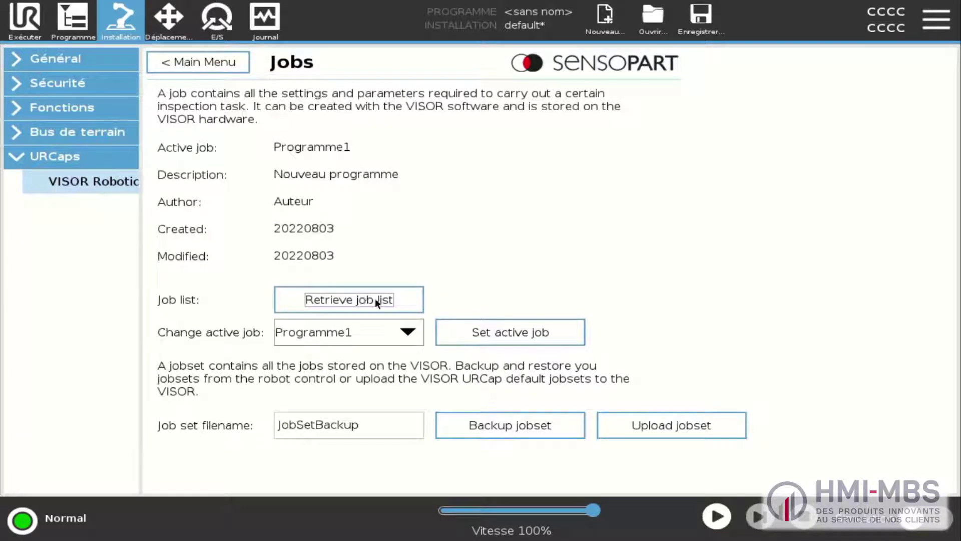
{"action": "left_click", "coordinate": [401, 329]}
{"action": "left_click", "coordinate": [348, 364]}
{"action": "left_click", "coordinate": [471, 331]}
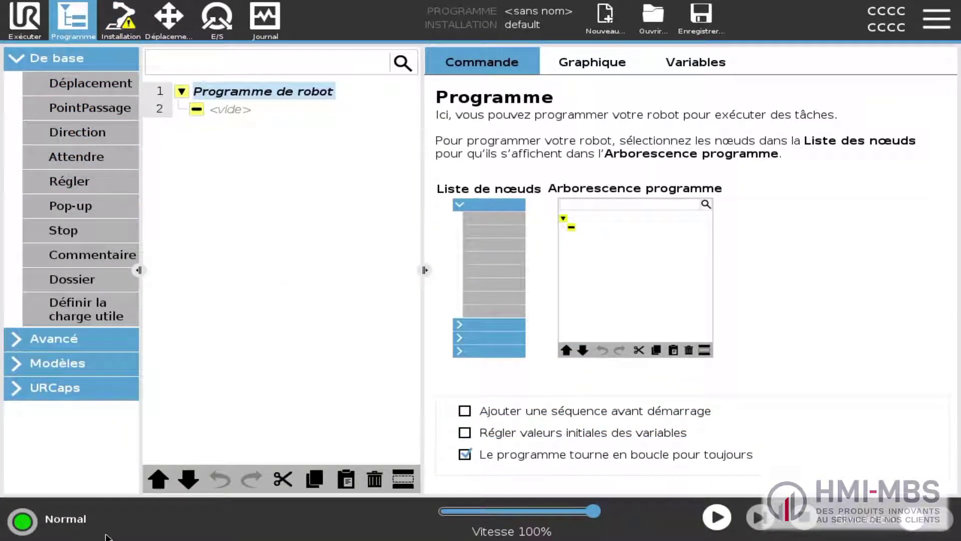
Load the program URLib_CalibrationHandEye.urp from the usbdisk, keeping the currently loaded installation
{"action": "left_click", "coordinate": [648, 23]}
{"action": "left_click", "coordinate": [634, 55]}
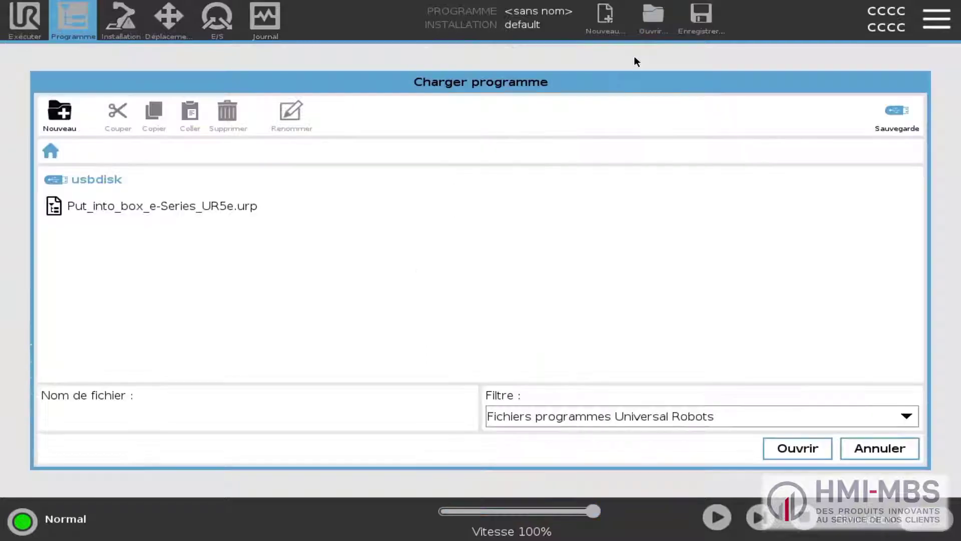
{"action": "left_click", "coordinate": [110, 183]}
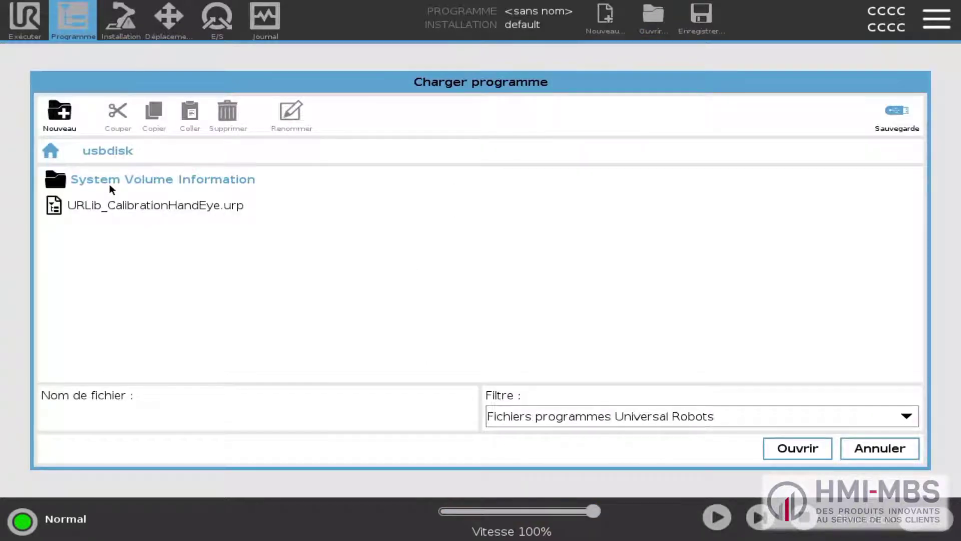
{"action": "left_click", "coordinate": [203, 205]}
{"action": "left_click", "coordinate": [797, 448]}
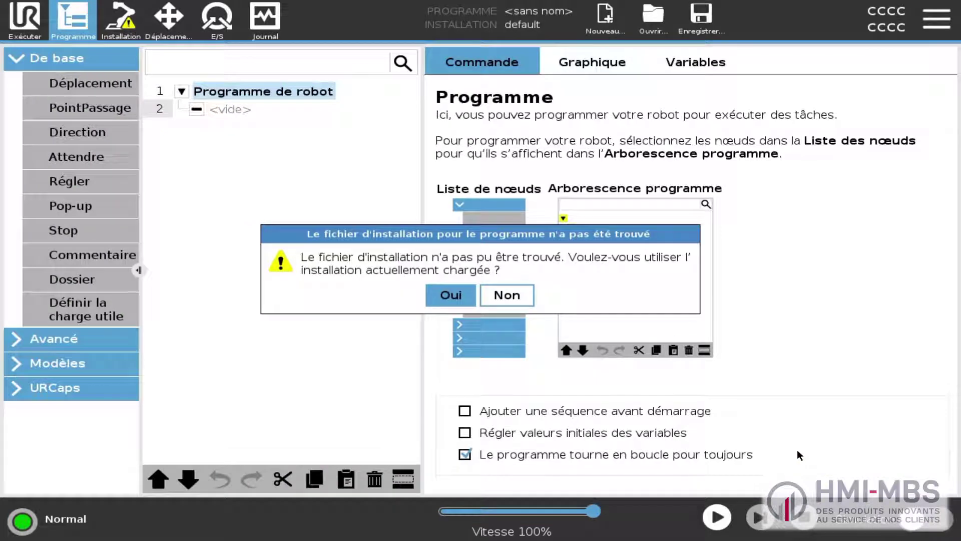
{"action": "left_click", "coordinate": [444, 291]}
{"action": "left_click", "coordinate": [476, 305]}
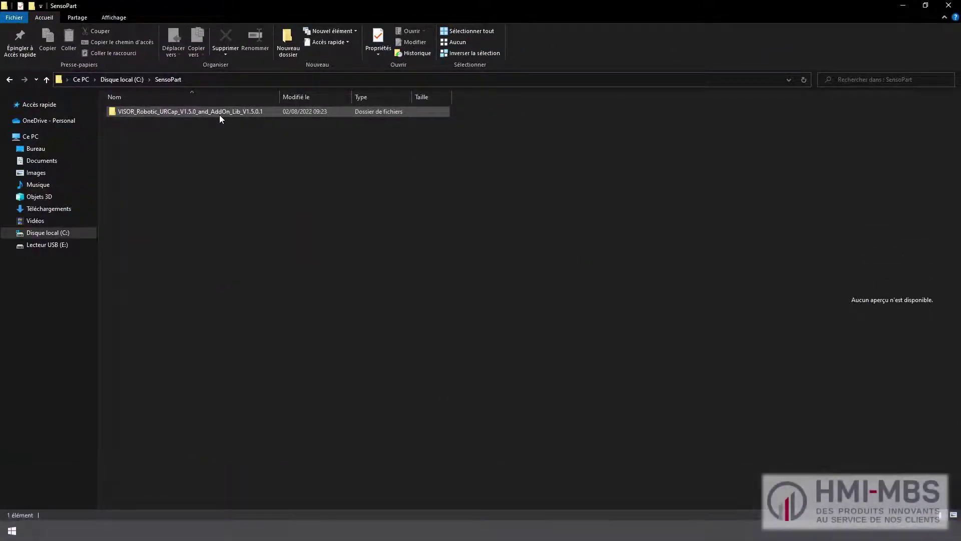
In File Explorer, locate the URLib_CalibrationHandEye URP file in the AddOn Library's UR Example Programs folder
{"action": "left_click", "coordinate": [219, 115]}
{"action": "double_click", "coordinate": [219, 115]}
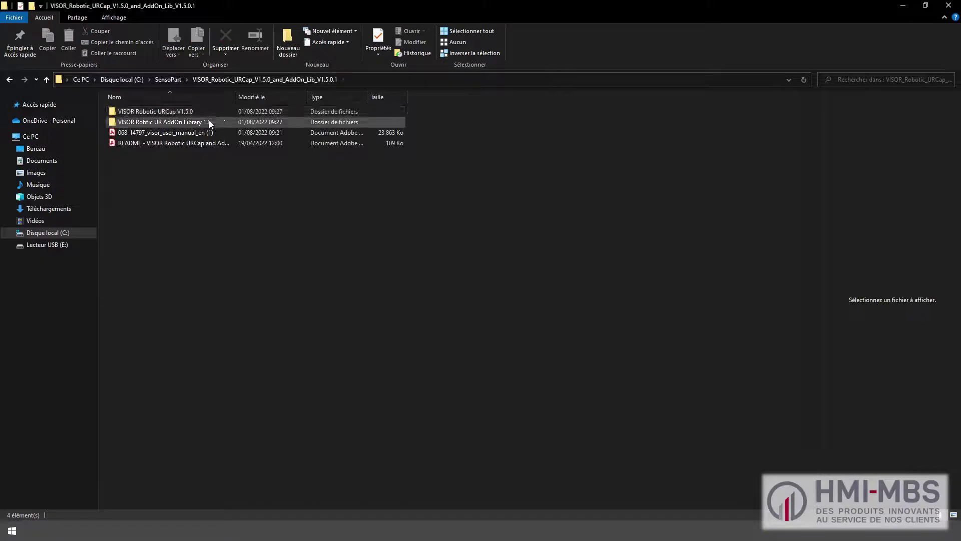
{"action": "double_click", "coordinate": [209, 121]}
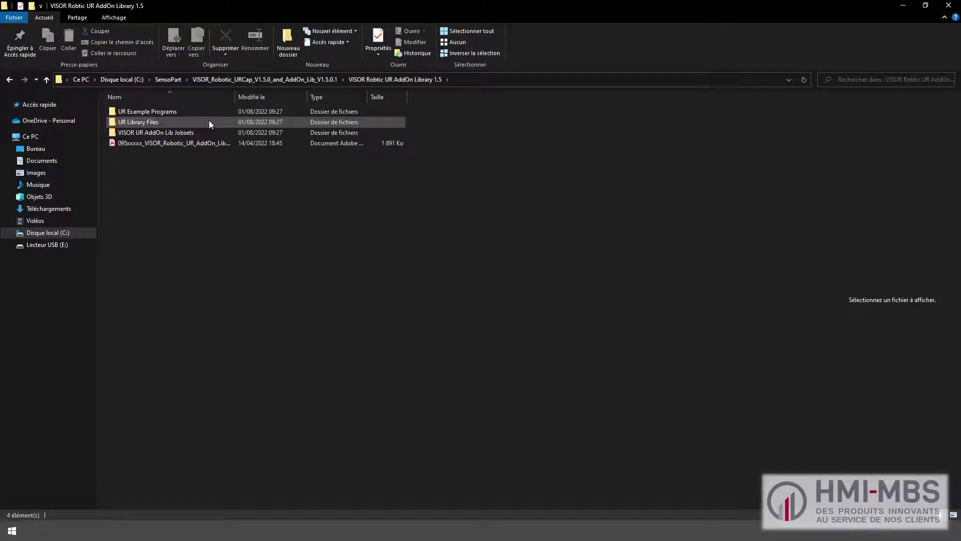
{"action": "left_click", "coordinate": [209, 115]}
{"action": "double_click", "coordinate": [208, 115]}
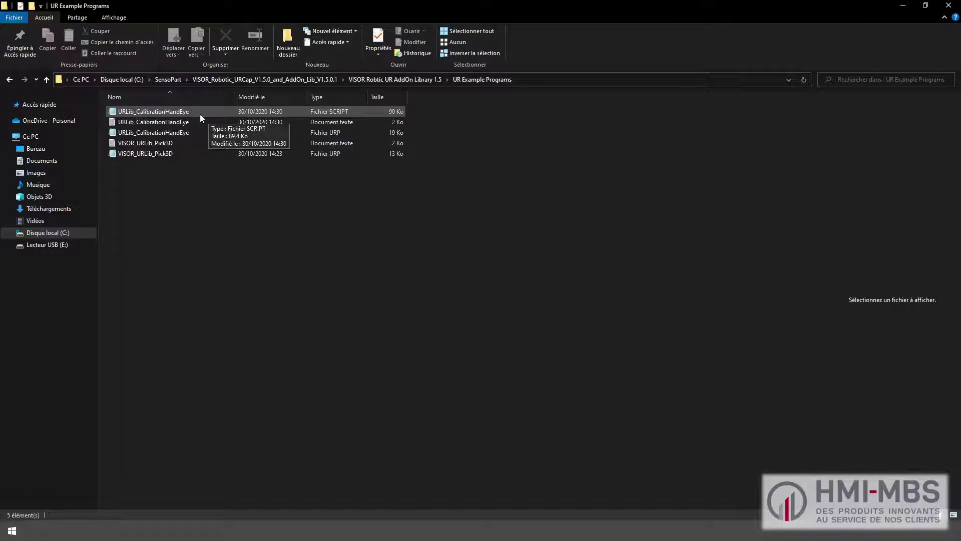
{"action": "left_click", "coordinate": [163, 131]}
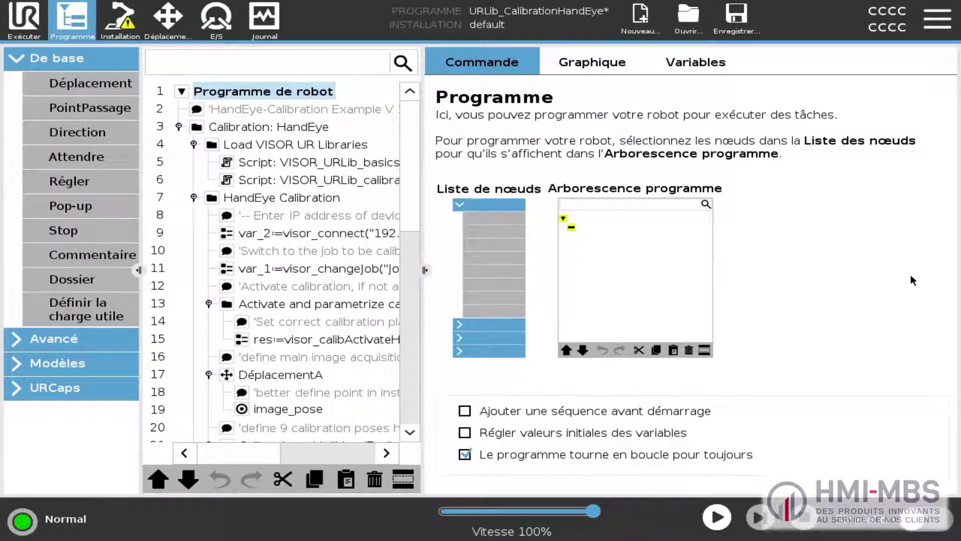
Back in PolyScope, check the sensor connection line and change the job-switching expression to visor_changeJob("Programme1")
{"action": "left_click", "coordinate": [378, 231]}
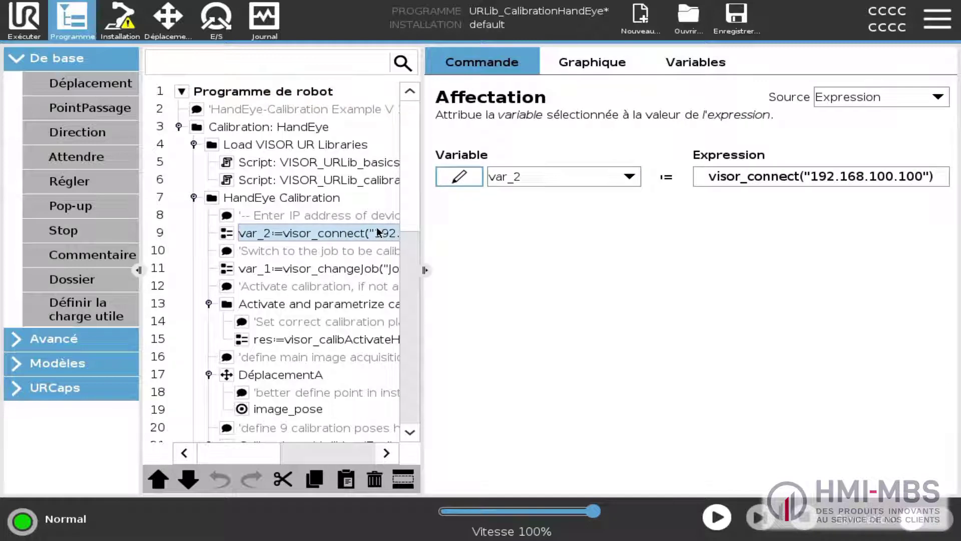
{"action": "left_click", "coordinate": [377, 265]}
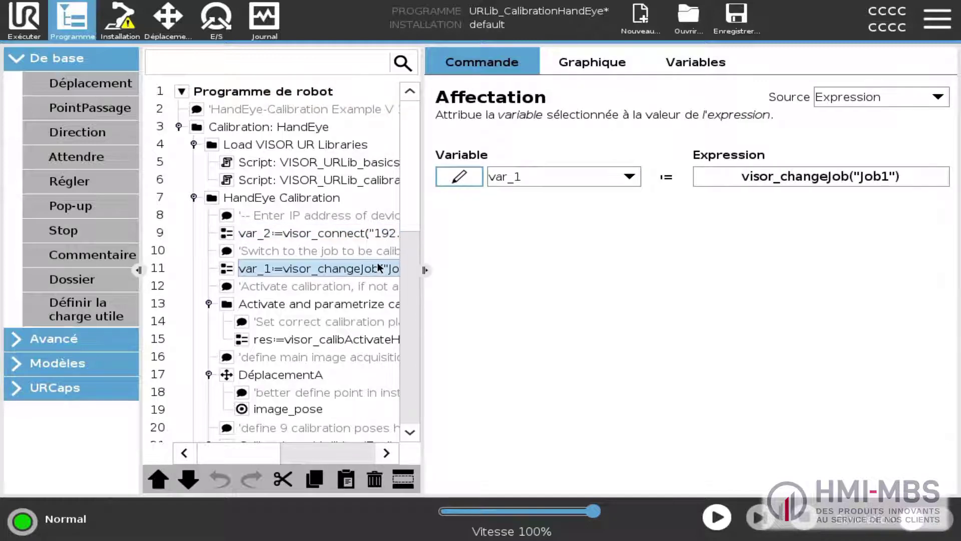
{"action": "left_click", "coordinate": [821, 176]}
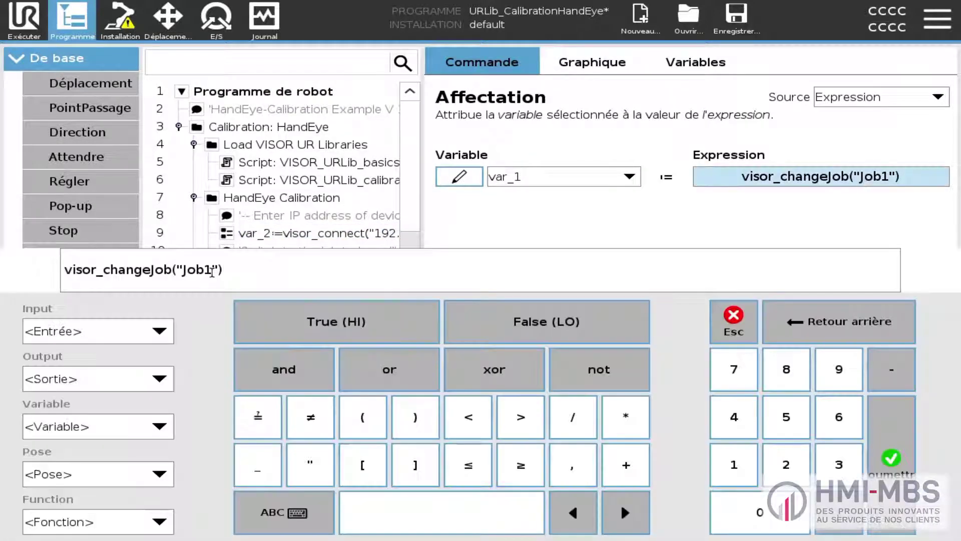
{"action": "key", "text": "BackSpace"}
{"action": "key", "text": "BackSpace"}
{"action": "key", "text": "BackSpace"}
{"action": "key", "text": "BackSpace"}
{"action": "type", "text": "Programme"}
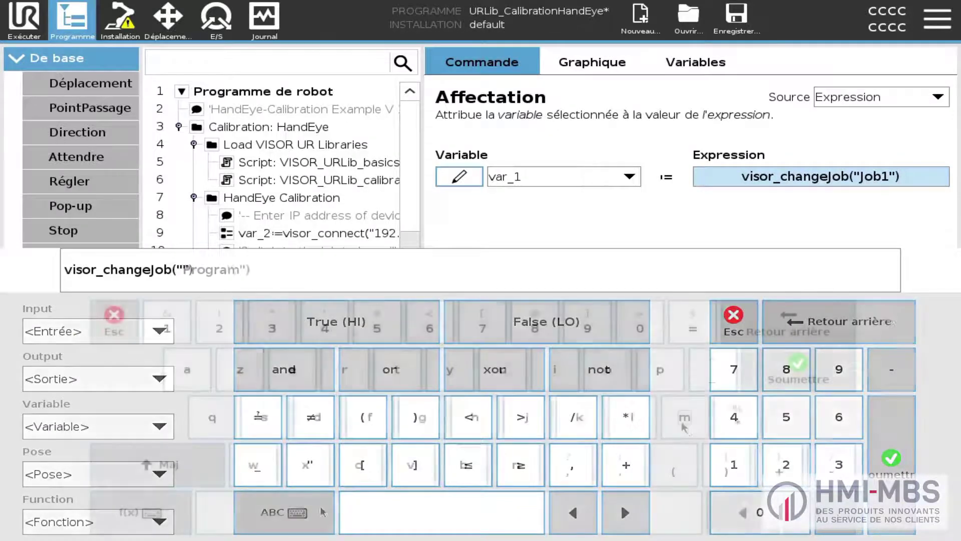
{"action": "left_click", "coordinate": [167, 328]}
{"action": "left_click", "coordinate": [140, 511]}
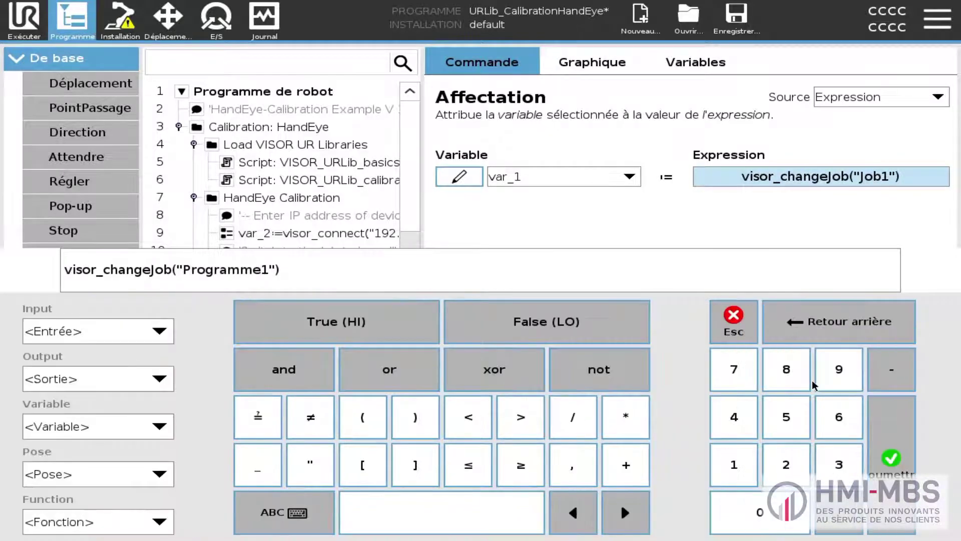
{"action": "left_click", "coordinate": [890, 453]}
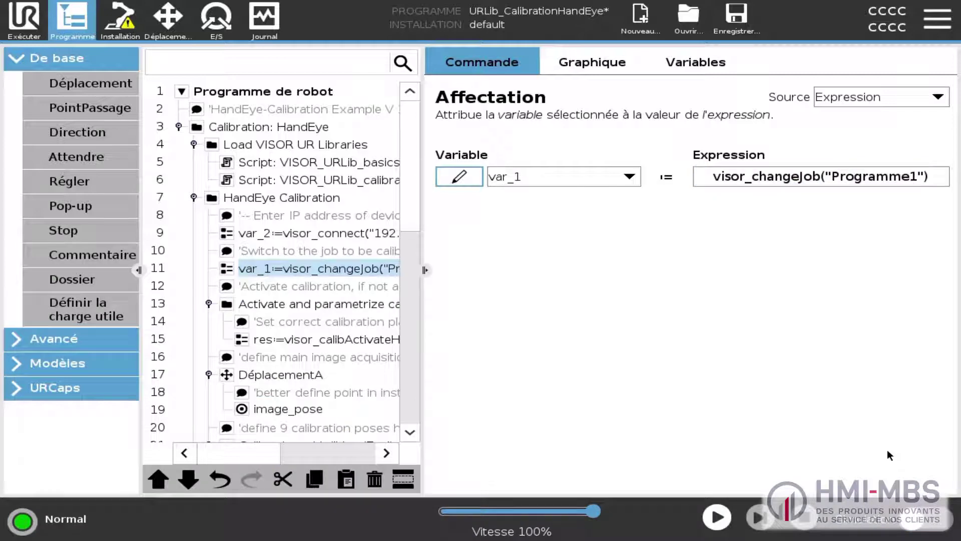
Check the calibration plate size parameter, and teach the image_pose waypoint above the plate with the Outil feature selected
{"action": "left_click", "coordinate": [348, 340]}
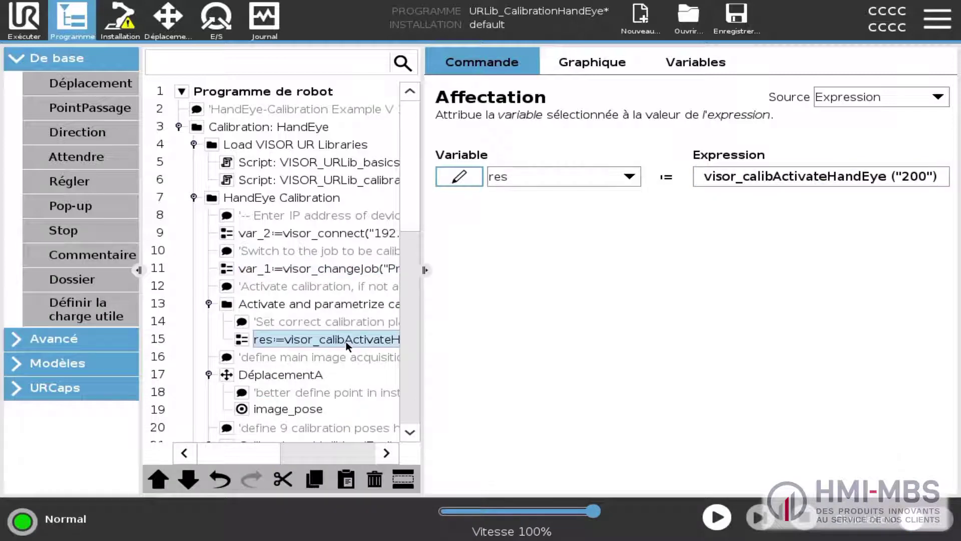
{"action": "left_click_drag", "start_coordinate": [412, 200], "coordinate": [420, 315]}
{"action": "left_click", "coordinate": [292, 93]}
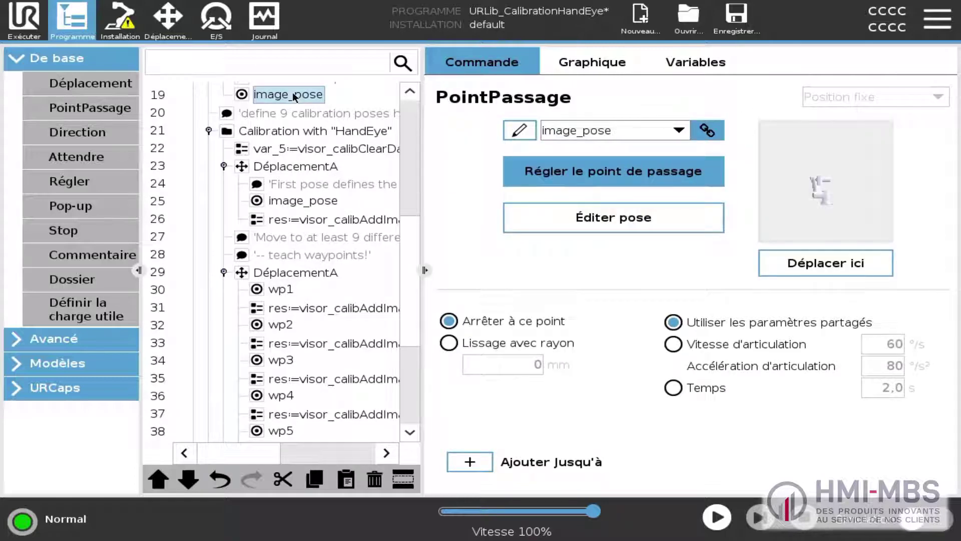
{"action": "left_click", "coordinate": [632, 178]}
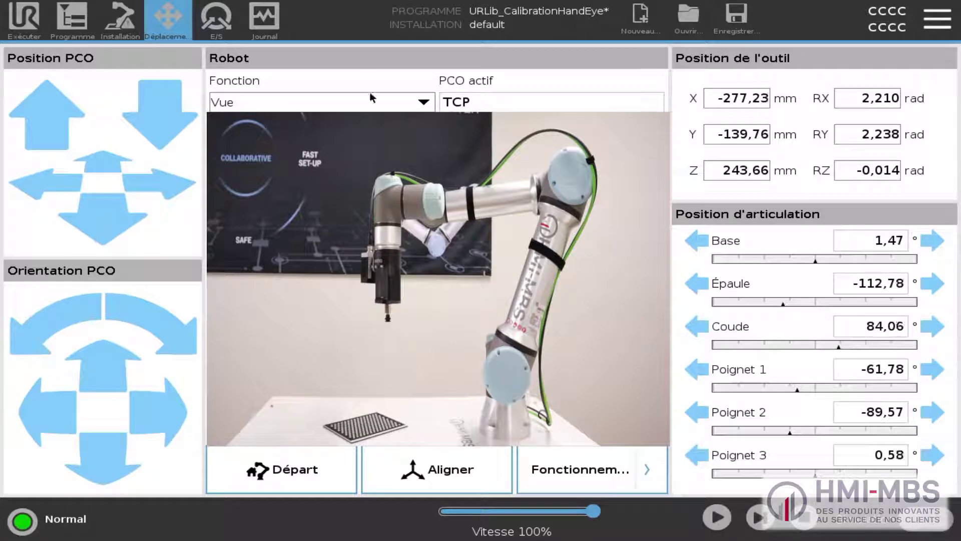
{"action": "left_click", "coordinate": [301, 152]}
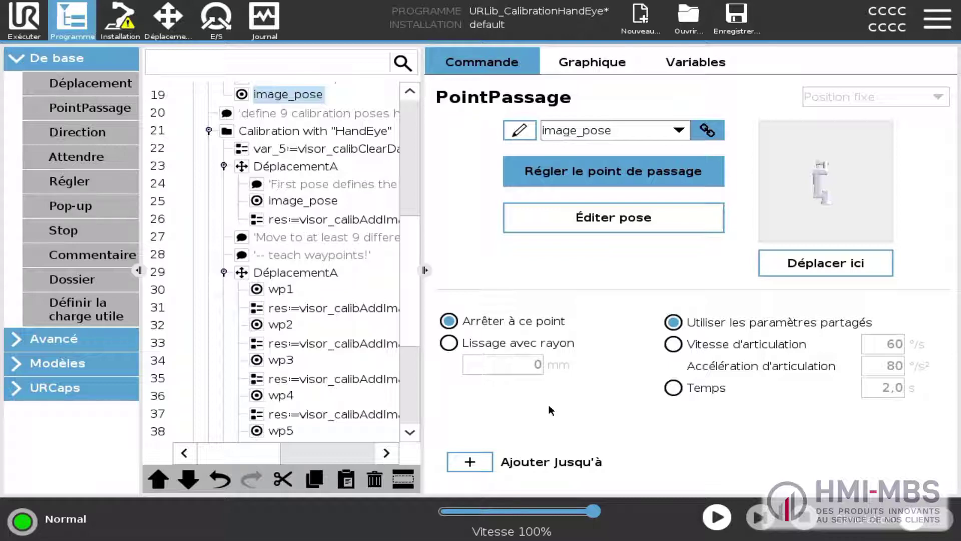
Teach calibration waypoints wp1 and wp2 by guiding the robot in freedrive with the Z axis locked
{"action": "left_click", "coordinate": [282, 289]}
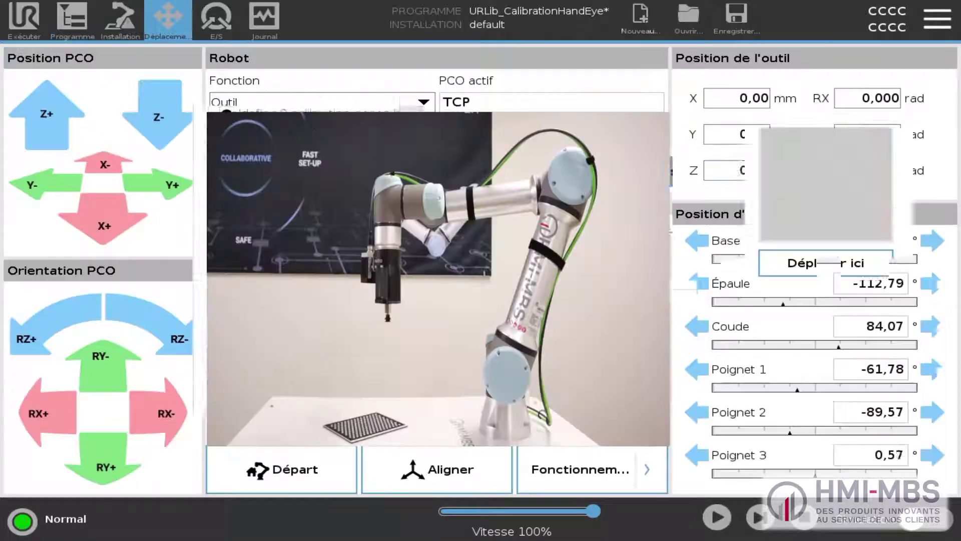
{"action": "left_click", "coordinate": [796, 473]}
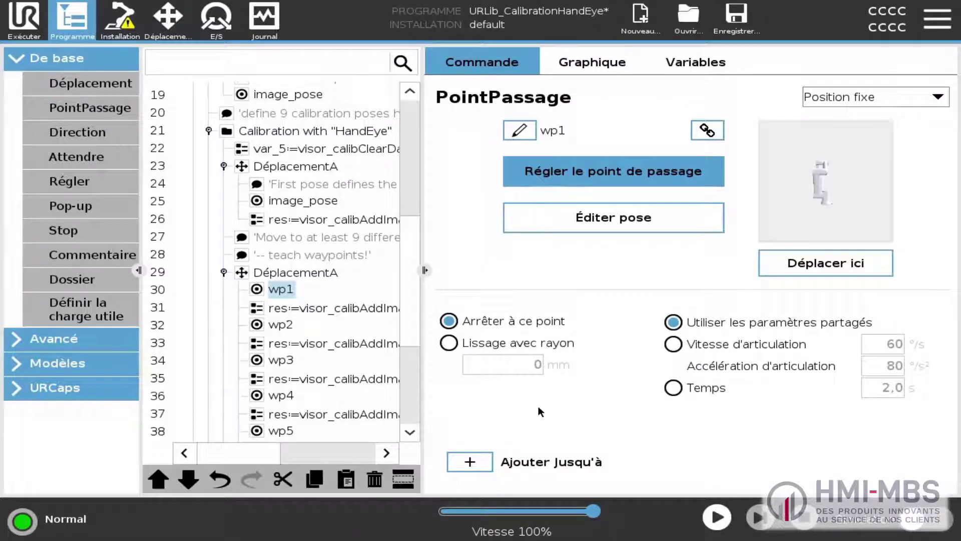
{"action": "left_click_drag", "start_coordinate": [415, 292], "coordinate": [419, 365]}
{"action": "left_click", "coordinate": [280, 127]}
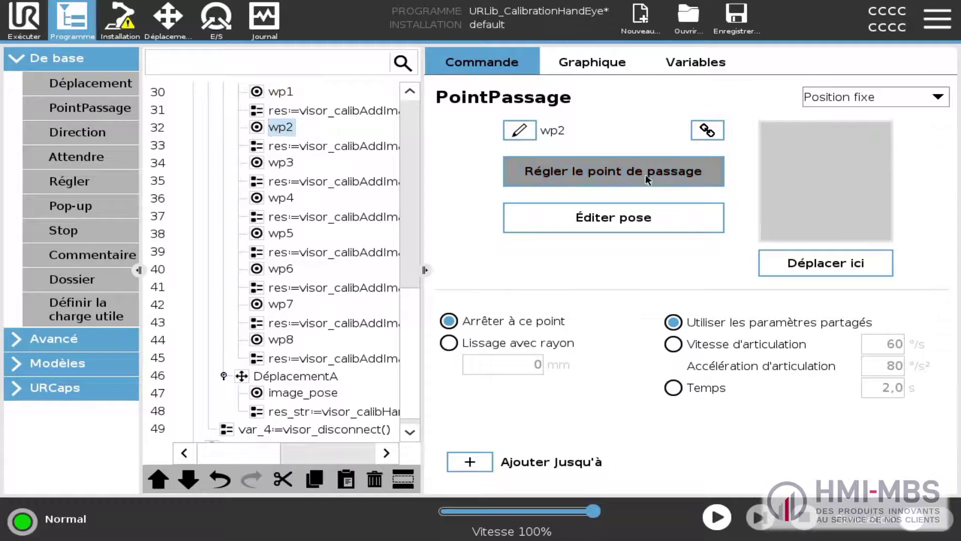
{"action": "left_click", "coordinate": [645, 174]}
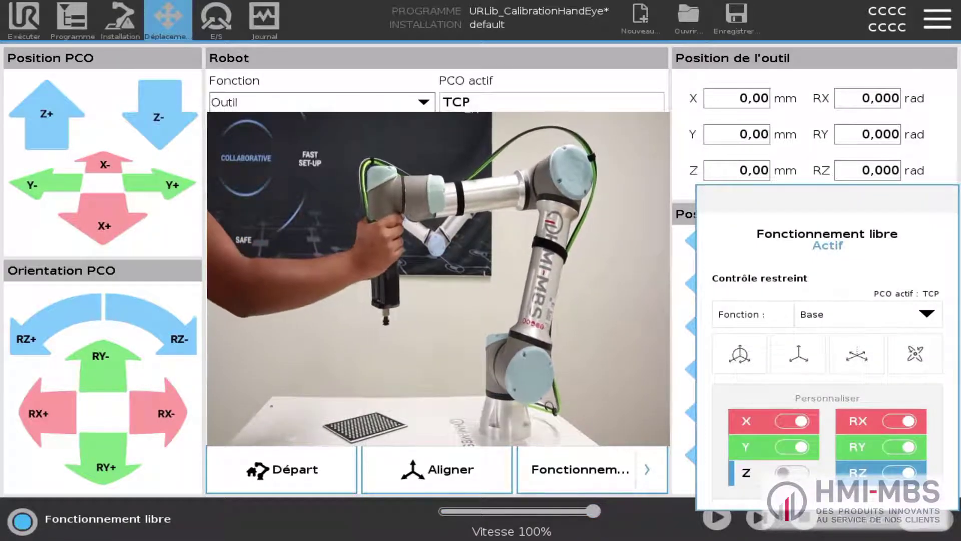
{"action": "left_click", "coordinate": [534, 404]}
Teach the remaining calibration waypoints wp3 to wp8 and run the calibration program
{"action": "left_click", "coordinate": [279, 162]}
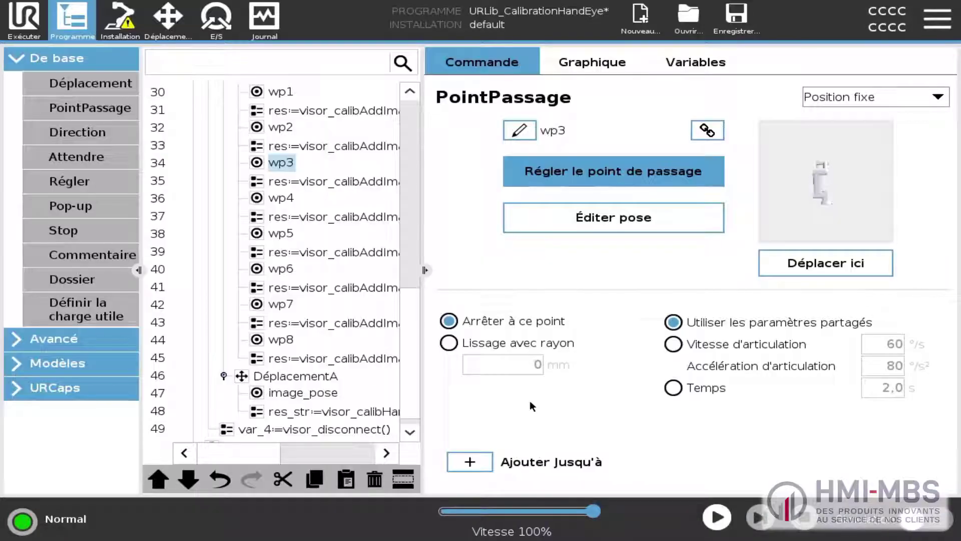
{"action": "left_click", "coordinate": [281, 197]}
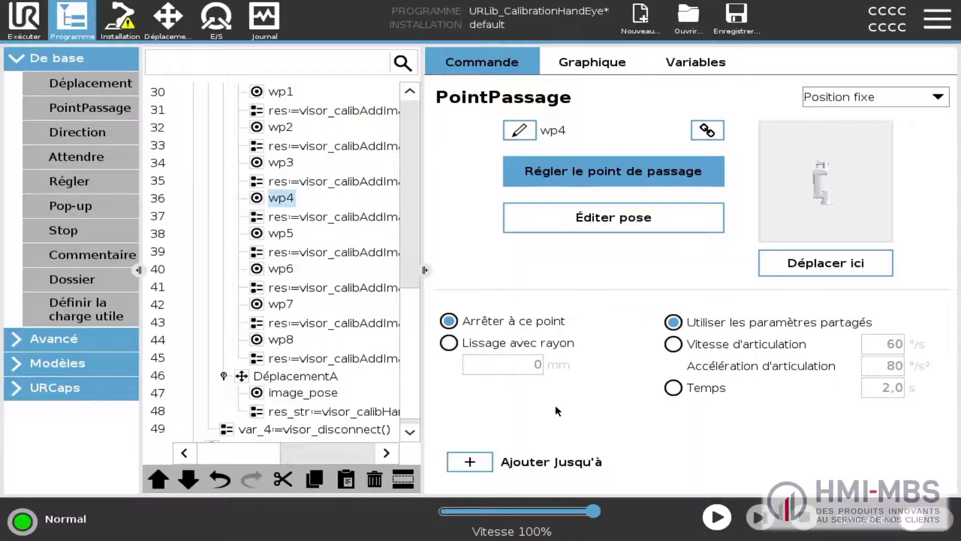
{"action": "left_click", "coordinate": [599, 175]}
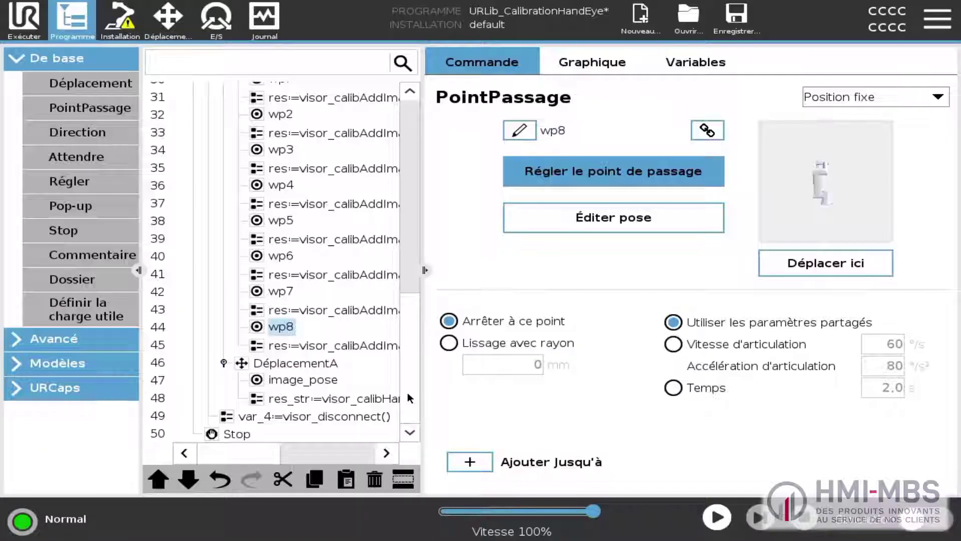
{"action": "left_click", "coordinate": [724, 519]}
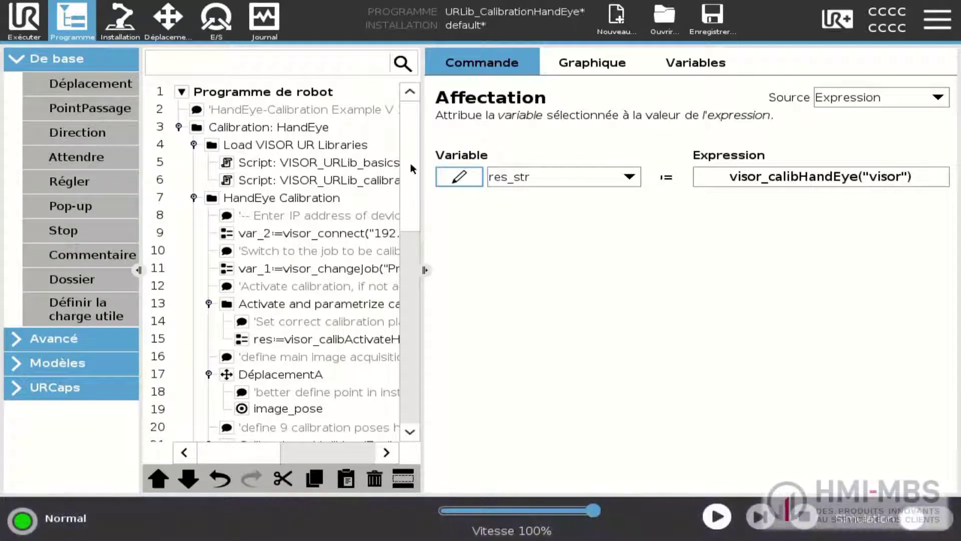
Change the calibration activation expression on line 15 to visor_calibActivateBaseEye ("200")
{"action": "left_click_drag", "start_coordinate": [262, 455], "coordinate": [296, 456]}
{"action": "left_click", "coordinate": [314, 339]}
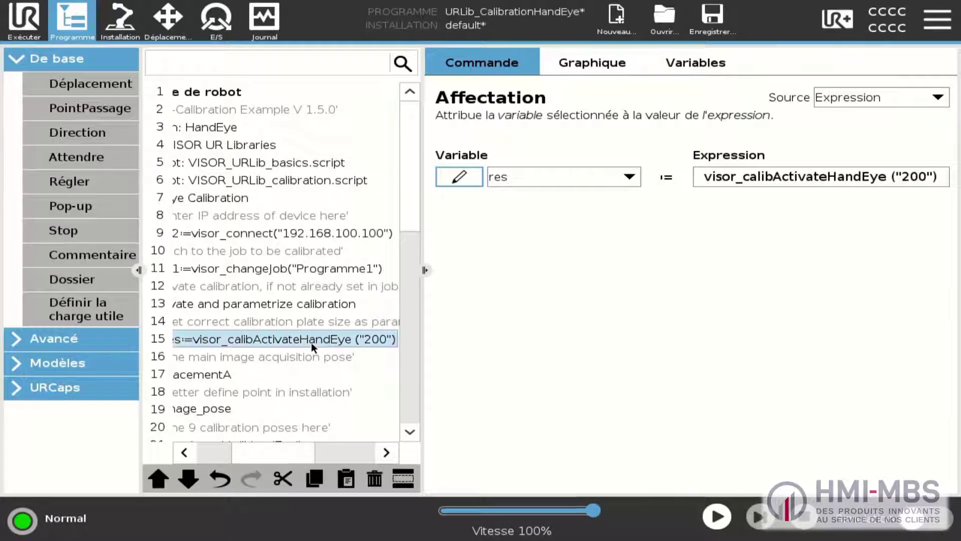
{"action": "left_click", "coordinate": [846, 186]}
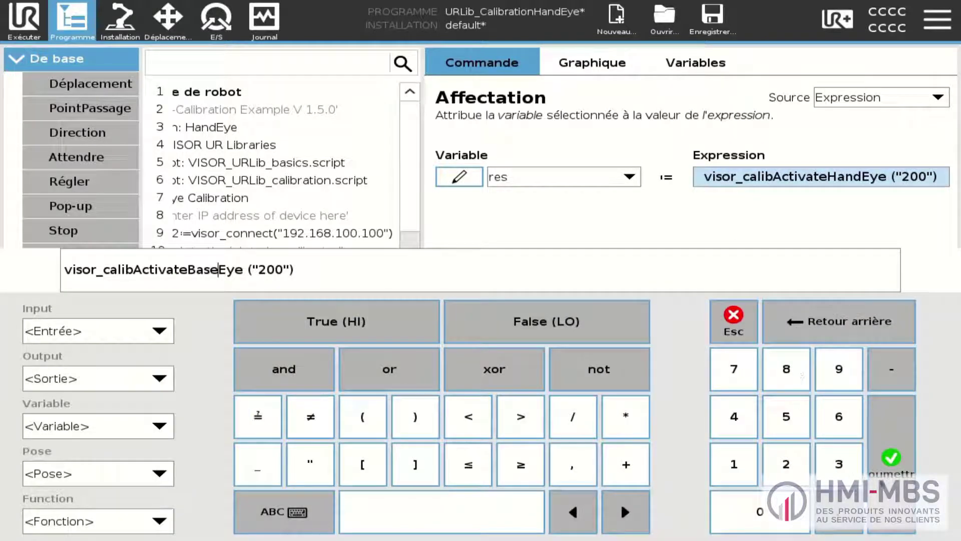
{"action": "left_click", "coordinate": [884, 479]}
Change the calibration expression for res_str on line 48 to visor_calibBaseEye("visor")
{"action": "scroll", "coordinate": [408, 215], "scroll_direction": "down", "scroll_amount": 2}
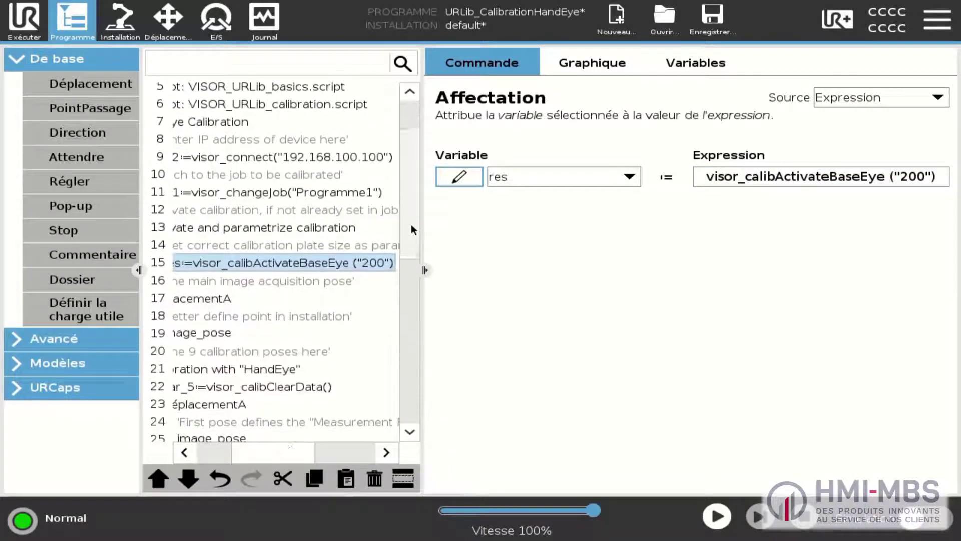
{"action": "left_click_drag", "start_coordinate": [277, 450], "coordinate": [263, 449]}
{"action": "scroll", "coordinate": [405, 273], "scroll_direction": "down", "scroll_amount": 1}
{"action": "left_click_drag", "start_coordinate": [410, 258], "coordinate": [422, 406]}
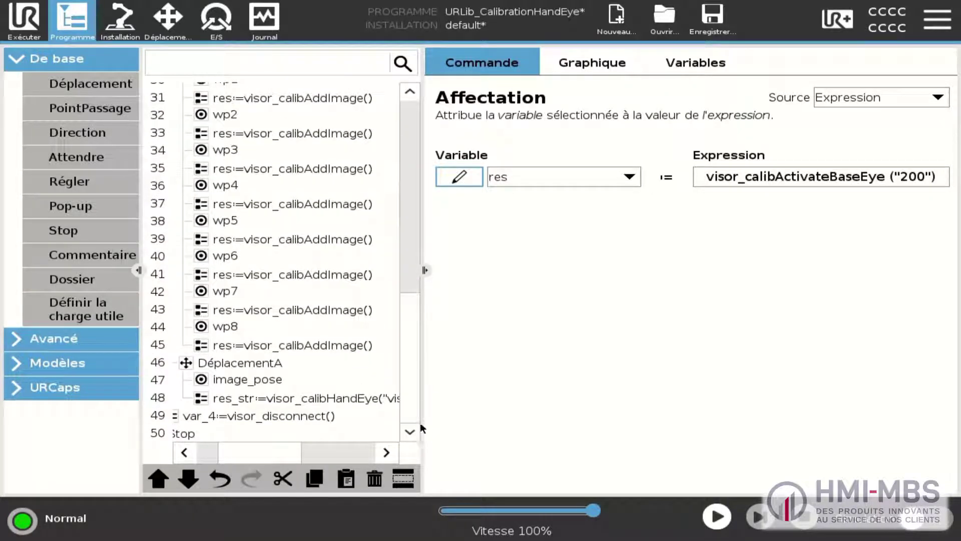
{"action": "left_click_drag", "start_coordinate": [247, 453], "coordinate": [260, 453]}
{"action": "left_click", "coordinate": [296, 399]}
{"action": "left_click", "coordinate": [812, 188]}
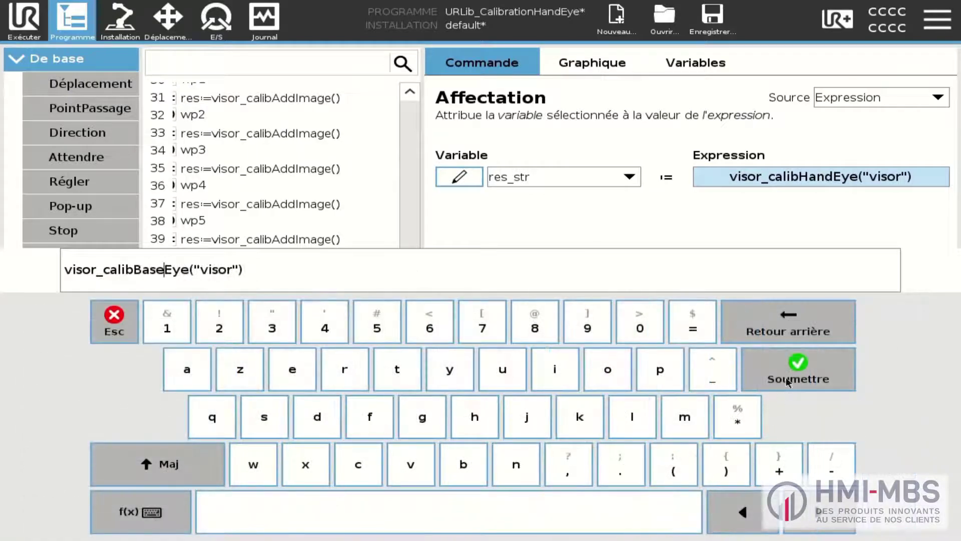
{"action": "left_click", "coordinate": [787, 382]}
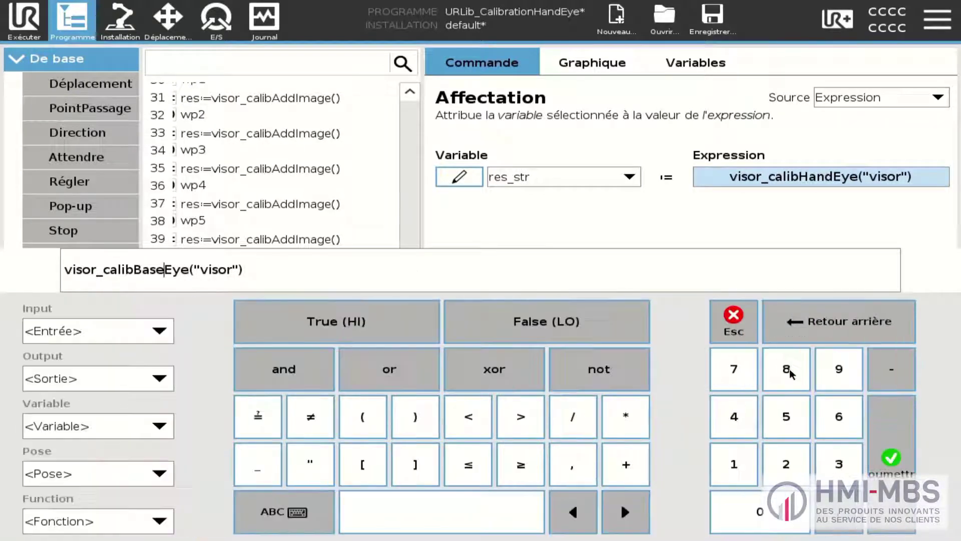
{"action": "left_click", "coordinate": [891, 459]}
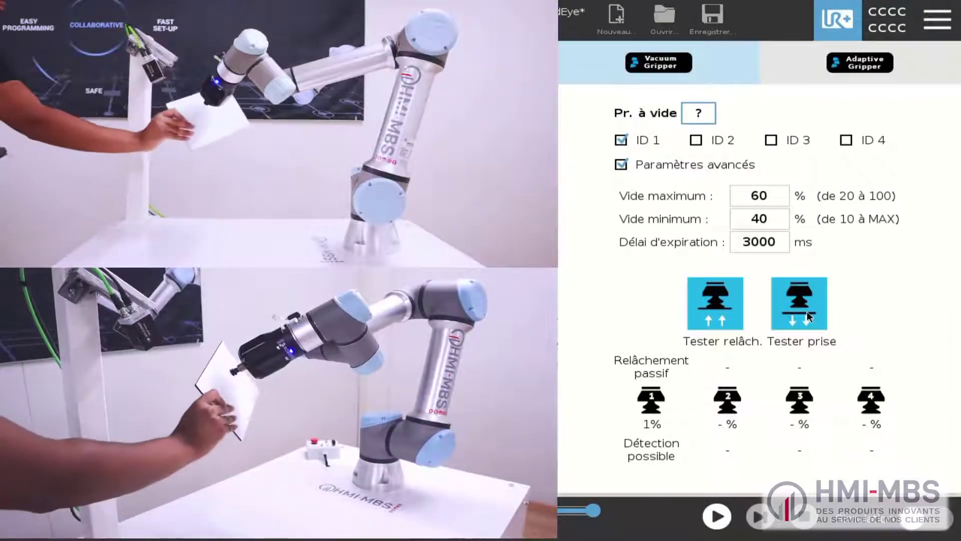
Grip the calibration plate with the vacuum gripper and reteach the calibration waypoints through wp8 in freedrive with all axes free
{"action": "left_click", "coordinate": [710, 314]}
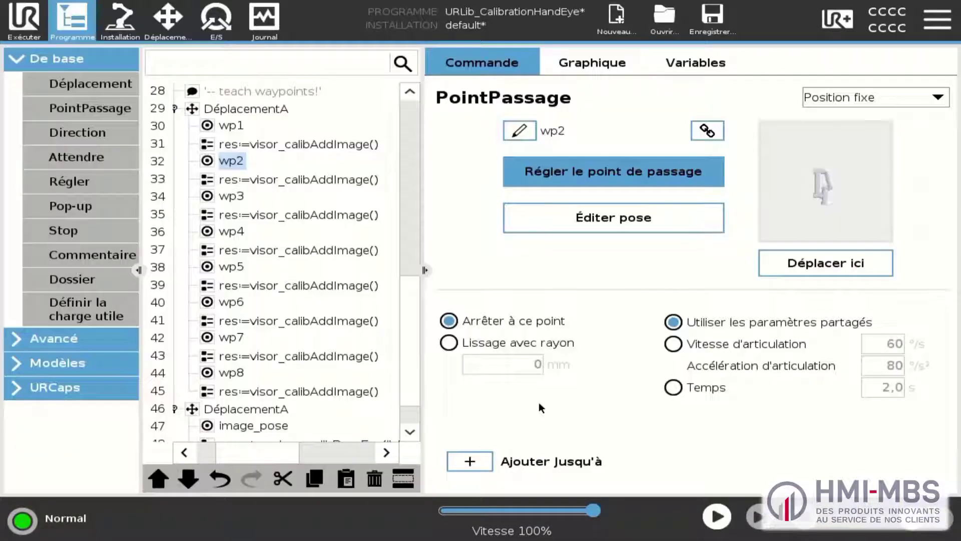
{"action": "left_click", "coordinate": [233, 196]}
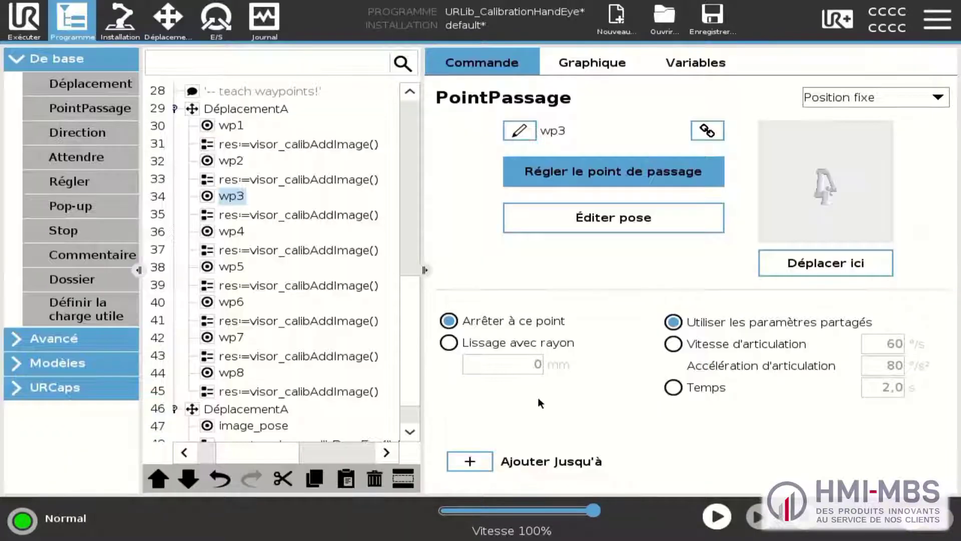
{"action": "left_click", "coordinate": [232, 231]}
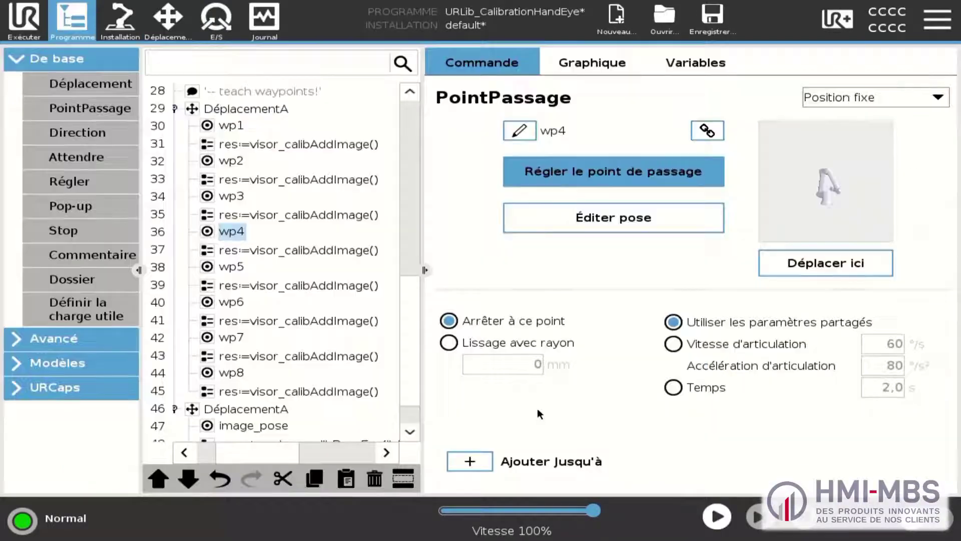
{"action": "left_click", "coordinate": [231, 266]}
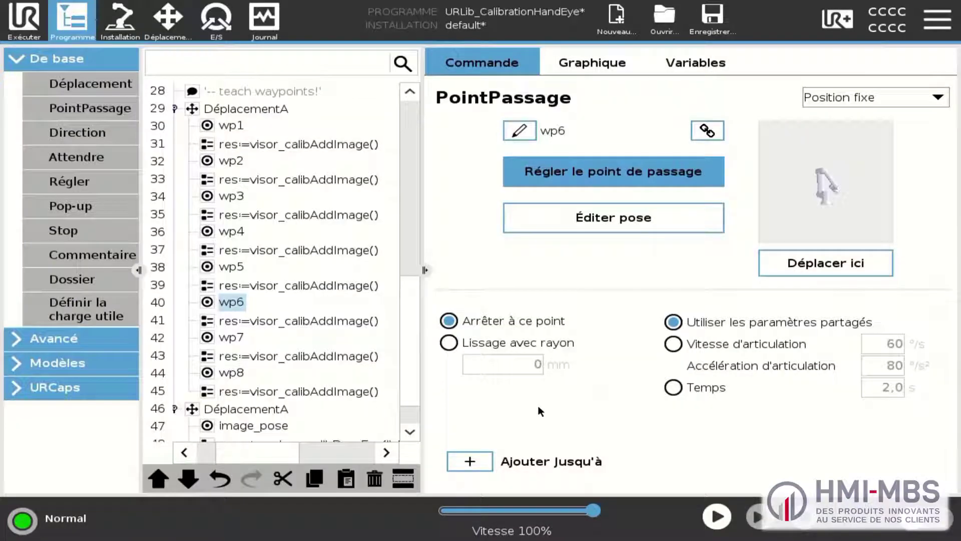
{"action": "left_click", "coordinate": [227, 341]}
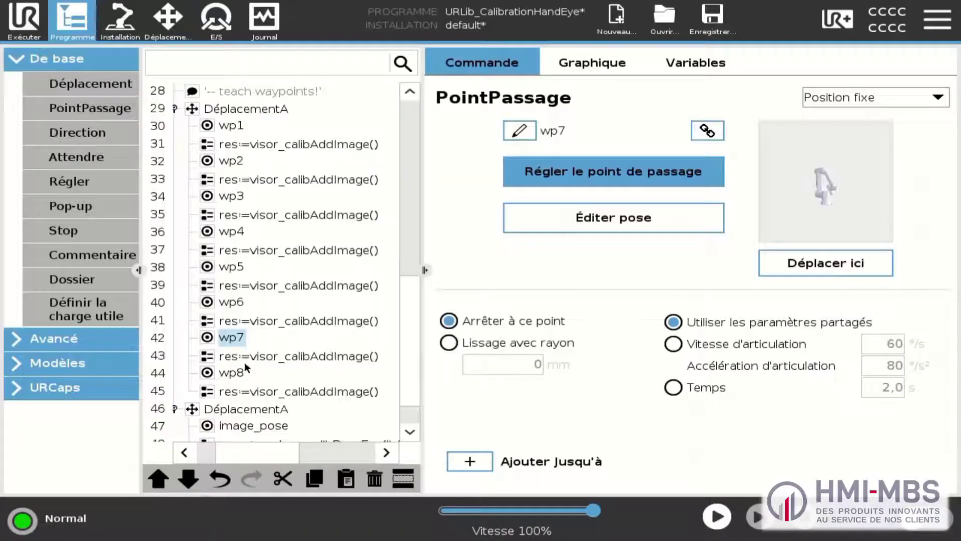
{"action": "left_click", "coordinate": [245, 357]}
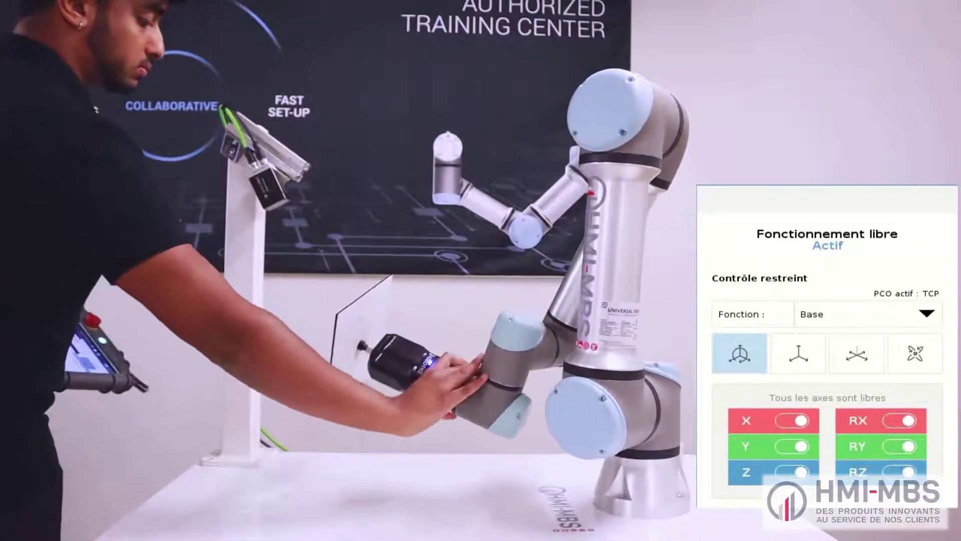
{"action": "left_click", "coordinate": [236, 372]}
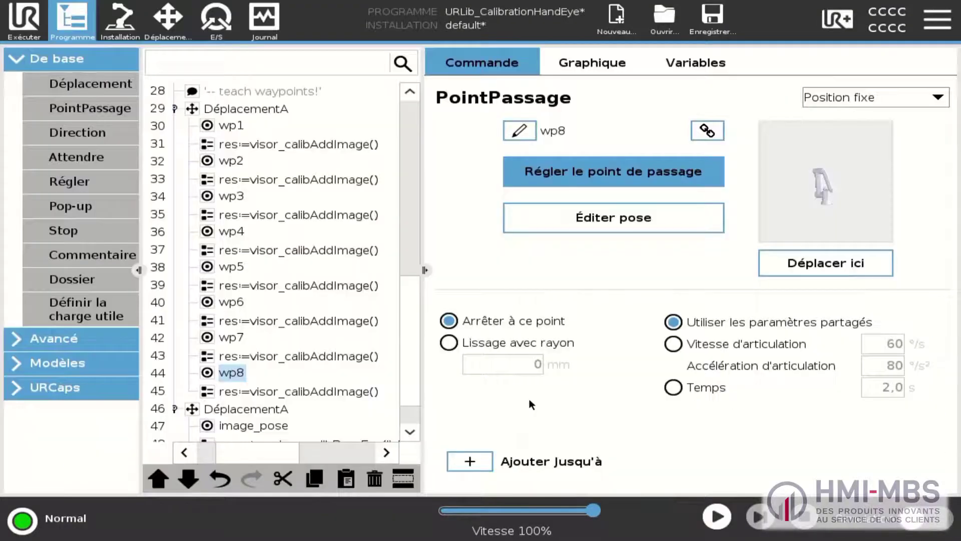
Review the adapted program from its beginning to its end and run the base-eye calibration
{"action": "scroll", "coordinate": [407, 325], "scroll_direction": "down", "scroll_amount": 3}
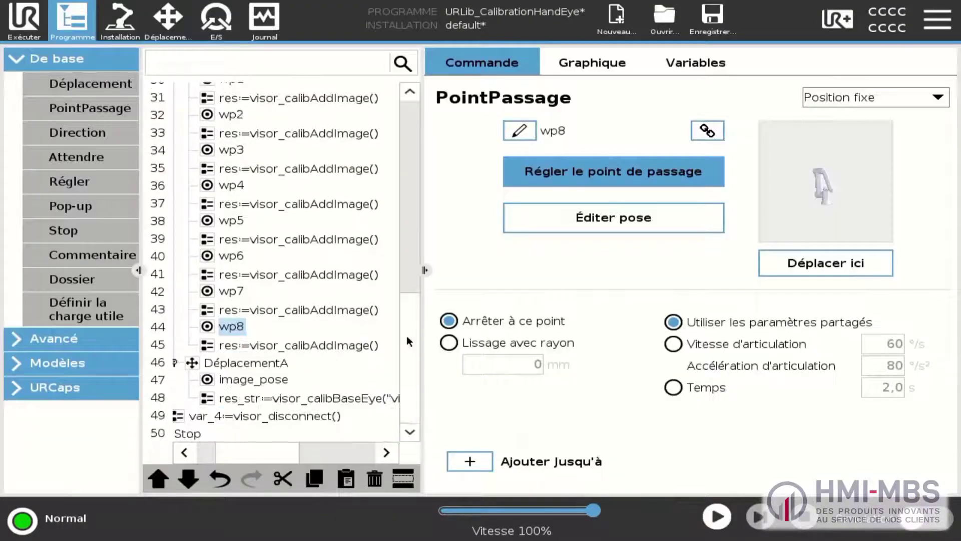
{"action": "left_click_drag", "start_coordinate": [407, 336], "coordinate": [429, 92]}
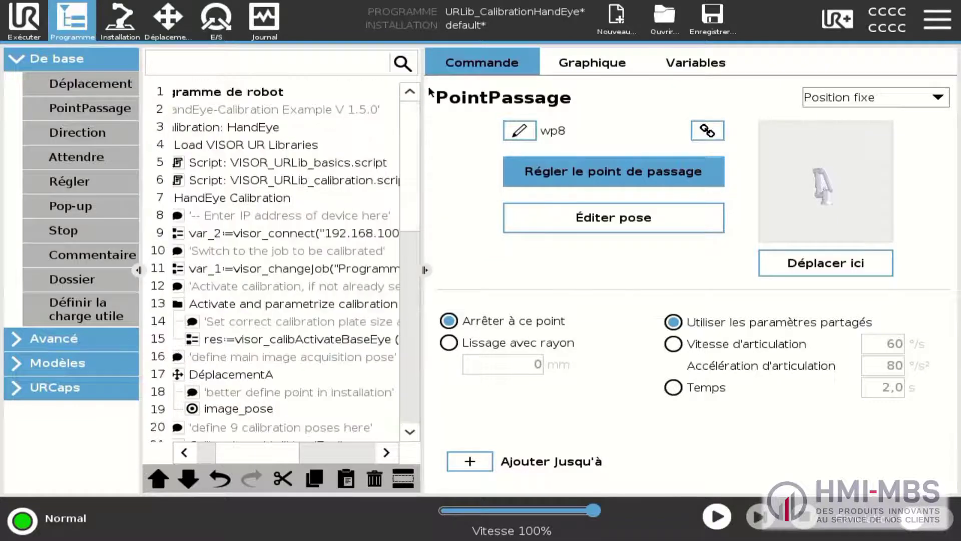
{"action": "scroll", "coordinate": [414, 216], "scroll_direction": "down", "scroll_amount": 3}
{"action": "left_click", "coordinate": [257, 278]}
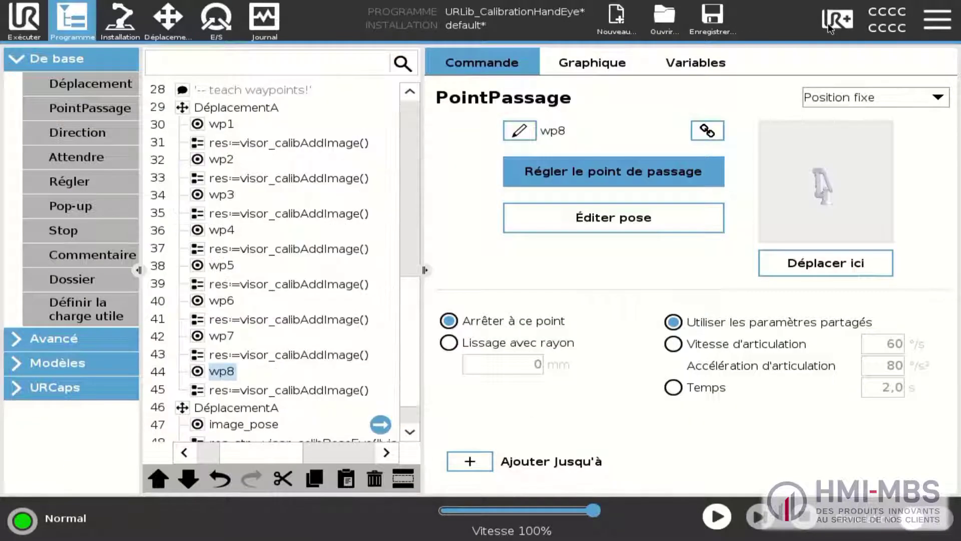
{"action": "left_click", "coordinate": [717, 516]}
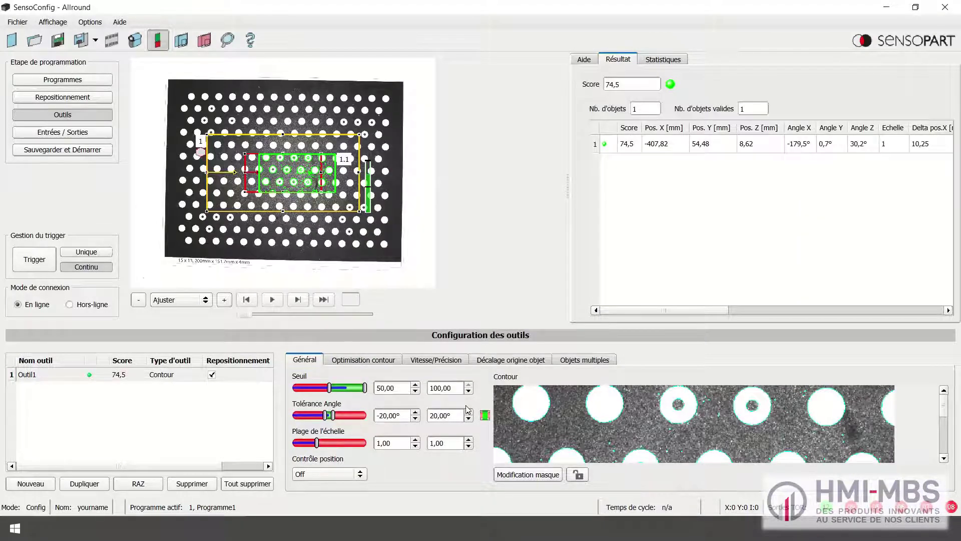
In SensoConfig, capture an image of the cross key, enlarge Outil1's search region to the full image, and fit its teach region around the key
{"action": "left_click", "coordinate": [35, 264]}
{"action": "left_click", "coordinate": [33, 265]}
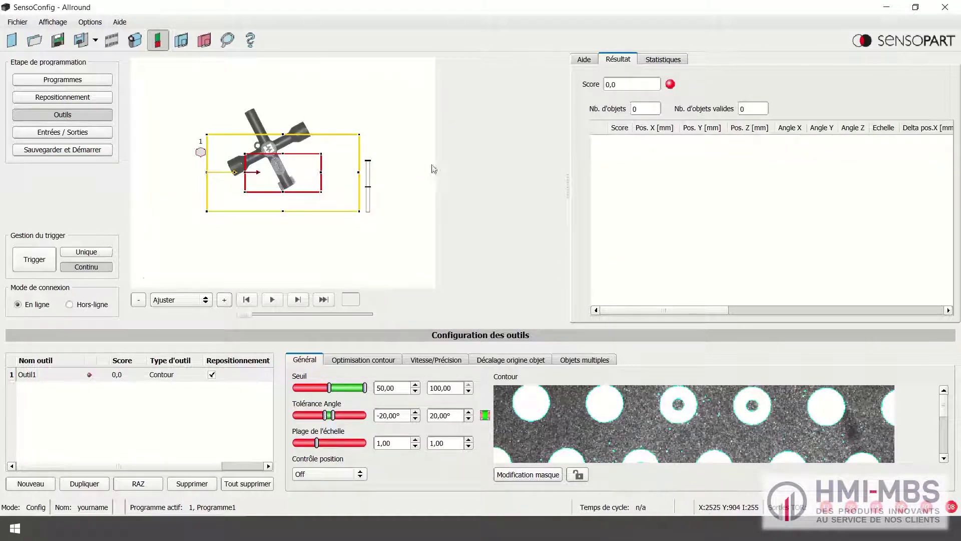
{"action": "left_click_drag", "start_coordinate": [359, 135], "coordinate": [95, 156]}
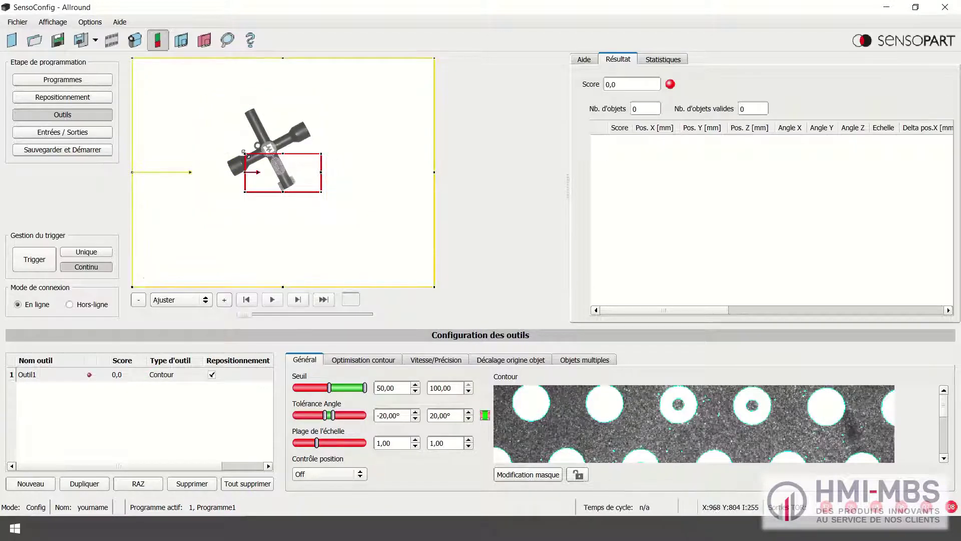
{"action": "left_click_drag", "start_coordinate": [244, 154], "coordinate": [219, 103]}
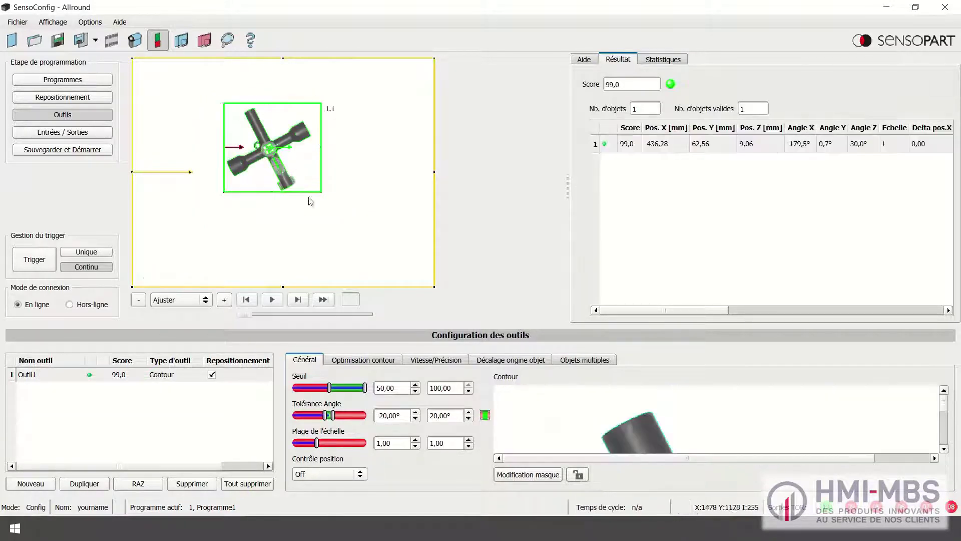
Edit the contour mask of Outil1 using a square cursor of size 28 in pixel-removal mode, and accept the mask
{"action": "left_click", "coordinate": [528, 474]}
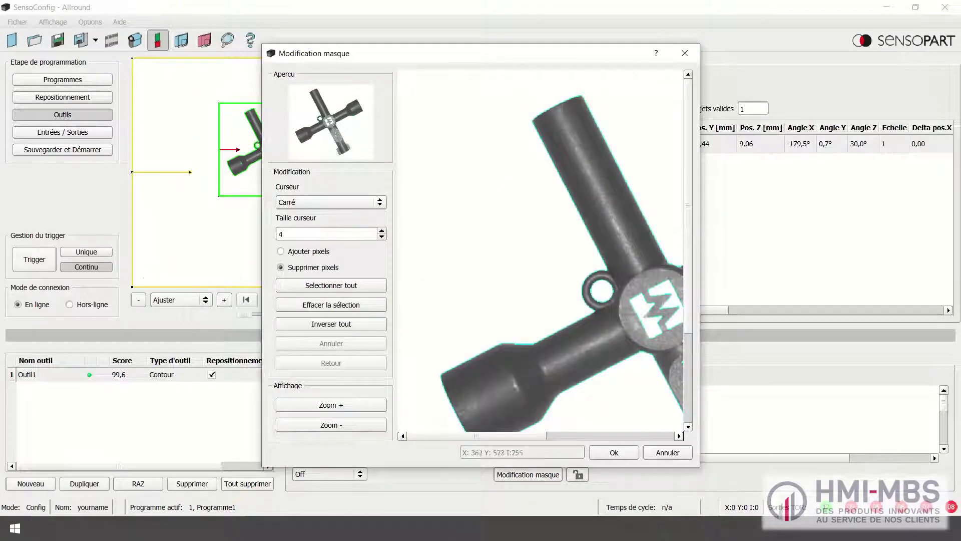
{"action": "left_click_drag", "start_coordinate": [524, 436], "coordinate": [563, 436]}
{"action": "left_click", "coordinate": [359, 423]}
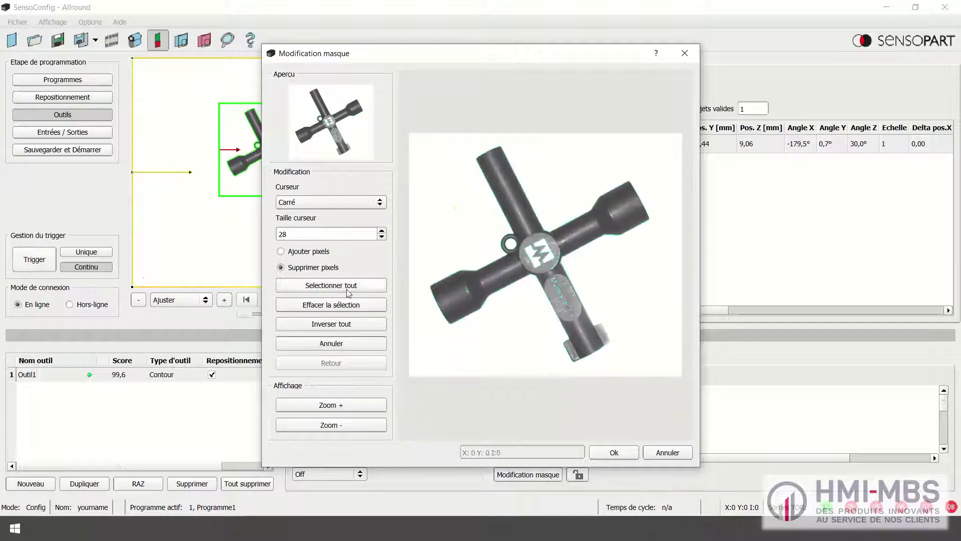
{"action": "left_click", "coordinate": [349, 293]}
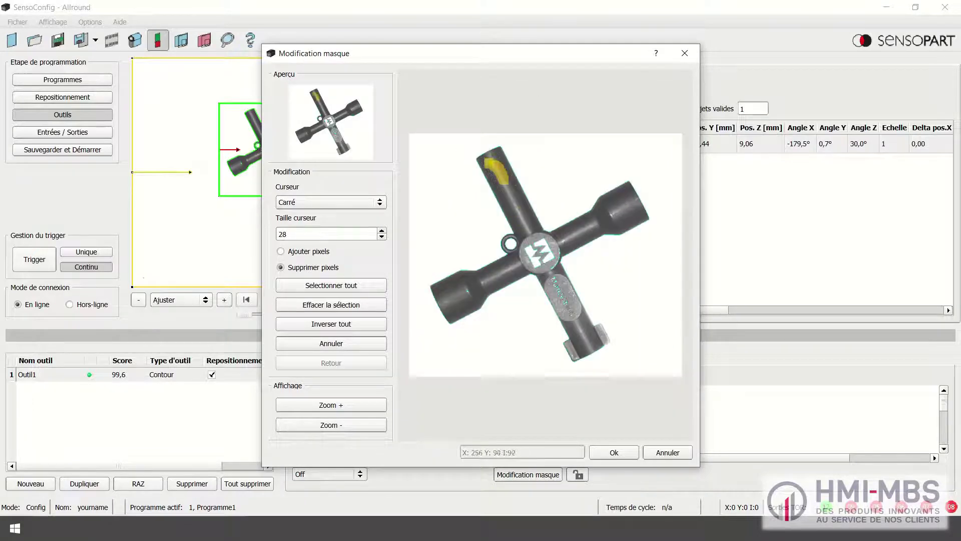
{"action": "left_click", "coordinate": [614, 452]}
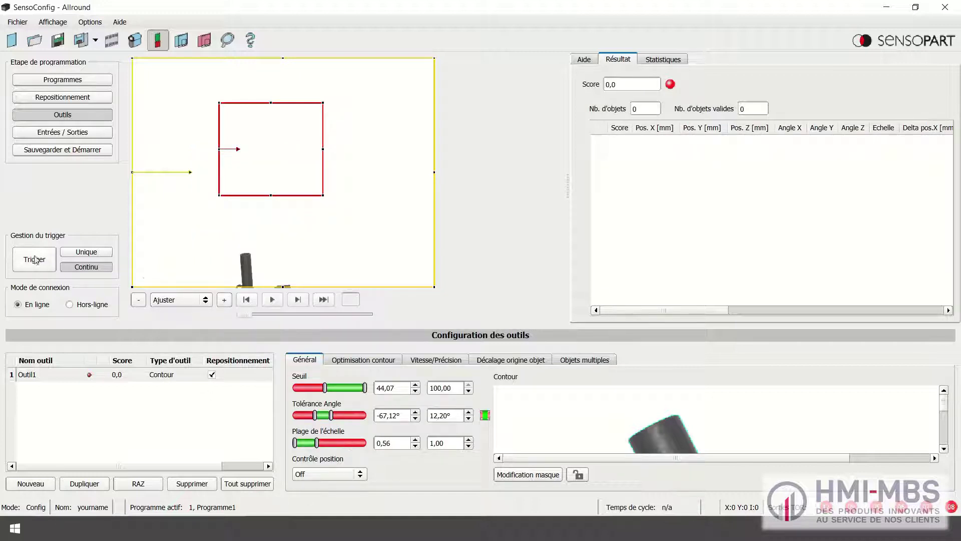
Trigger new images to test the contour detection with the key in different positions
{"action": "left_click", "coordinate": [35, 260]}
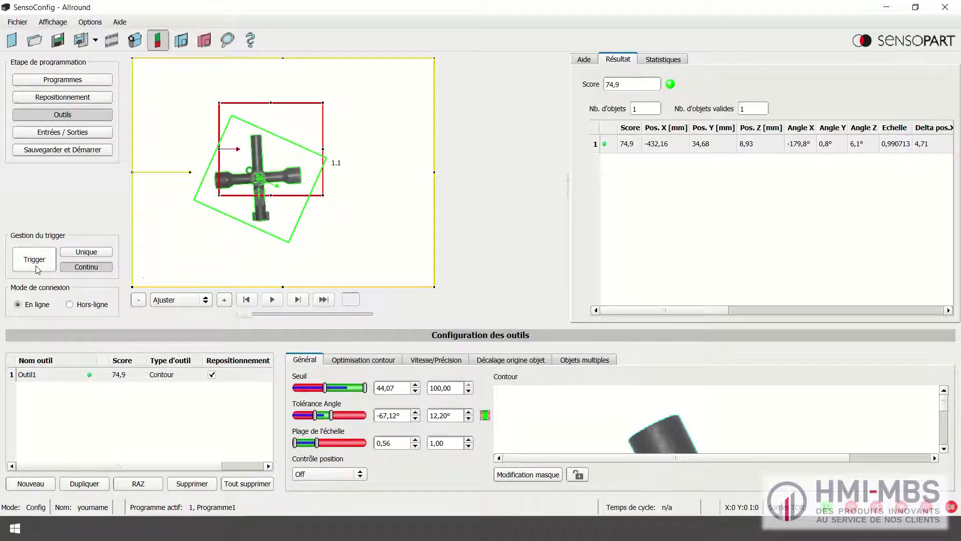
{"action": "left_click", "coordinate": [33, 262]}
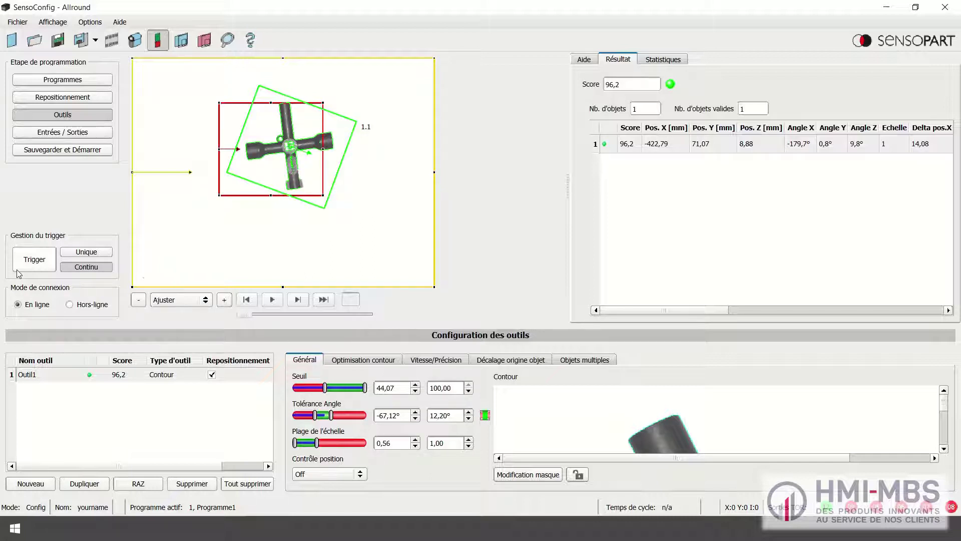
Configure the output telegram with "(" as start, ")" as end and "," as data separator
{"action": "left_click", "coordinate": [90, 133]}
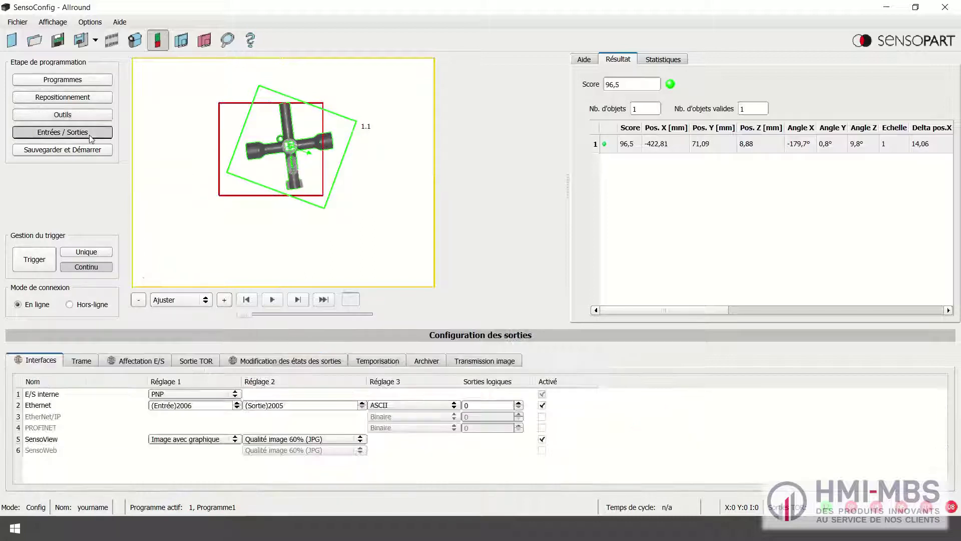
{"action": "left_click", "coordinate": [82, 361]}
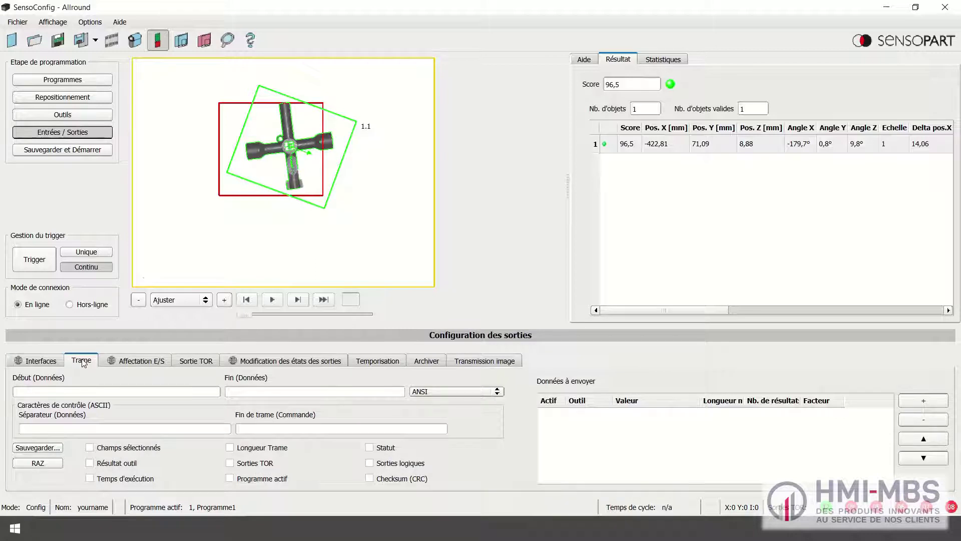
{"action": "left_click", "coordinate": [76, 391]}
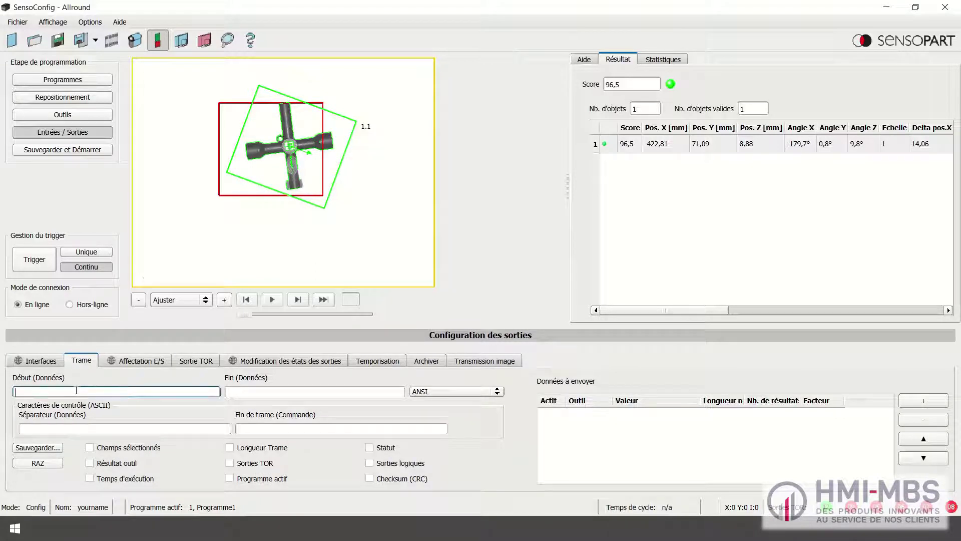
{"action": "left_click", "coordinate": [244, 394]}
{"action": "type", "text": ")"}
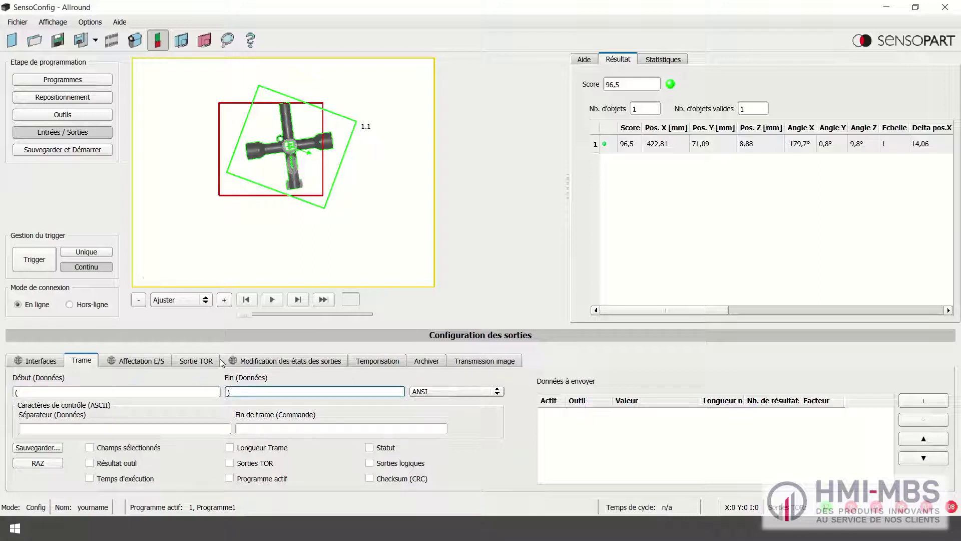
{"action": "left_click", "coordinate": [87, 429]}
{"action": "type", "text": ","}
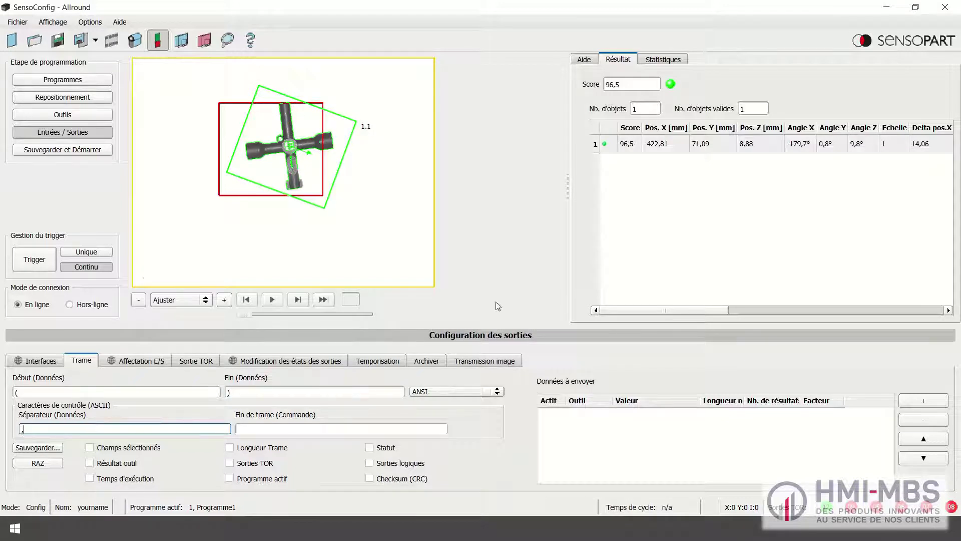
Add four Outil1 entries to the data to send: Résultat global, Pos. X, Pos. Y and Angle Z
{"action": "left_click", "coordinate": [924, 402]}
{"action": "left_click", "coordinate": [925, 406]}
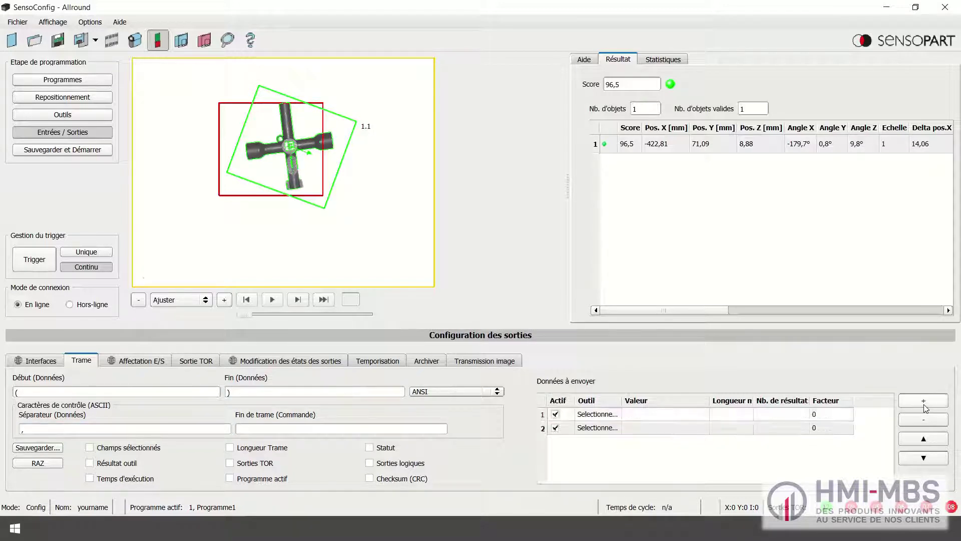
{"action": "left_click", "coordinate": [924, 403]}
{"action": "left_click", "coordinate": [925, 403]}
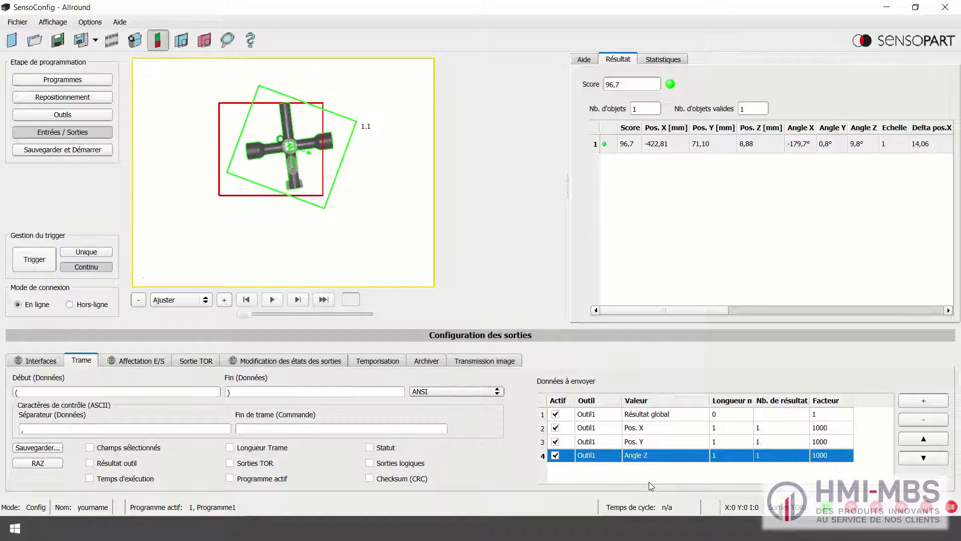
Check the acquisition settings of Programme1, and save and start the camera program
{"action": "left_click", "coordinate": [92, 80]}
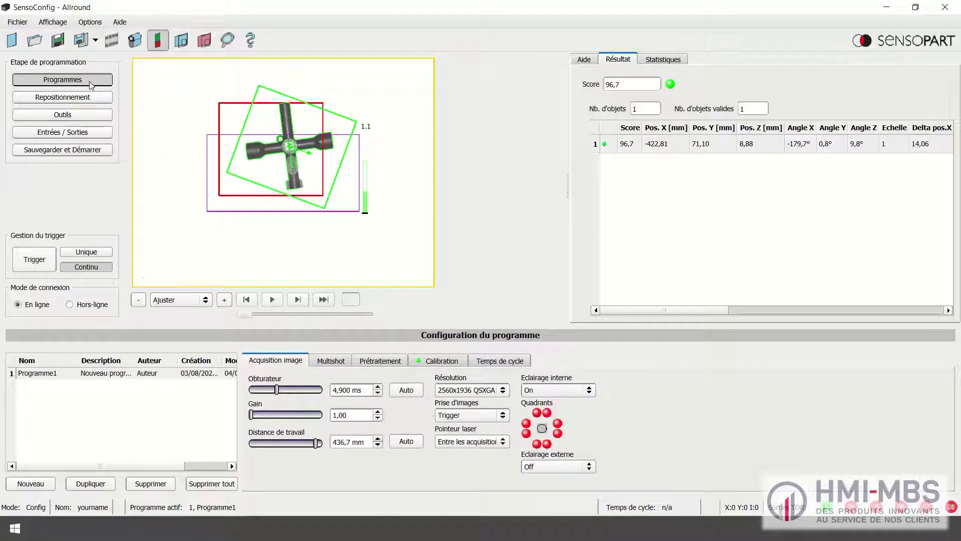
{"action": "left_click", "coordinate": [71, 151]}
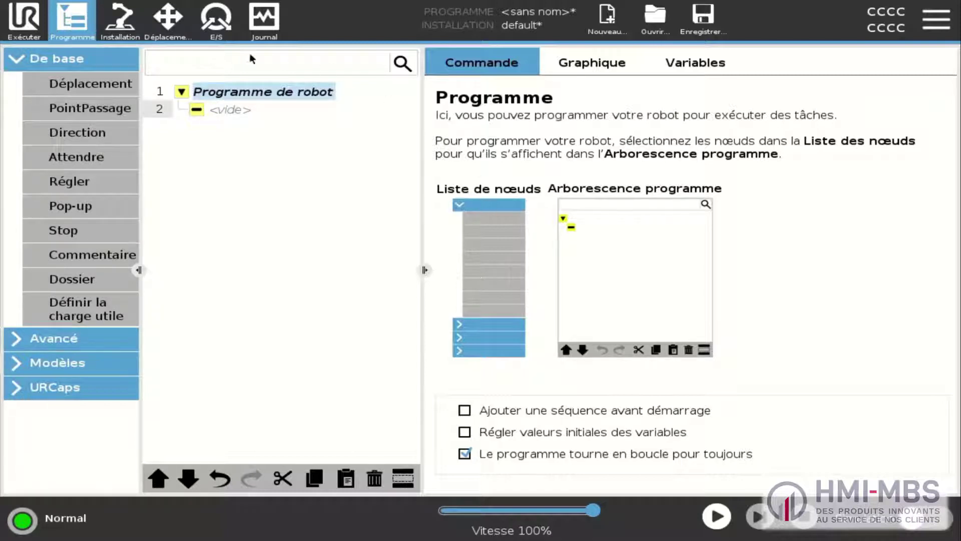
Add a DéplacementA move to the robot program and set PointPassage_1 to the robot's current position
{"action": "left_click", "coordinate": [109, 91]}
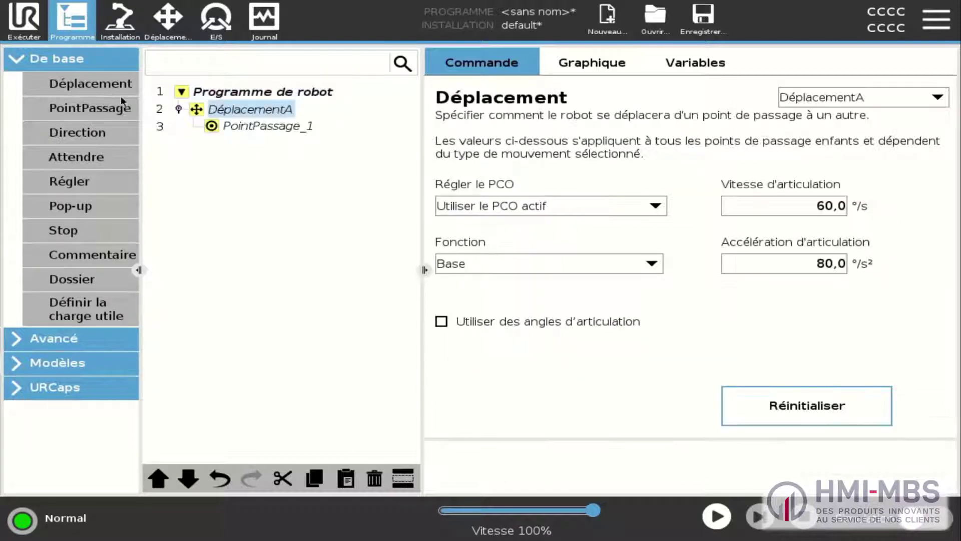
{"action": "left_click", "coordinate": [230, 127]}
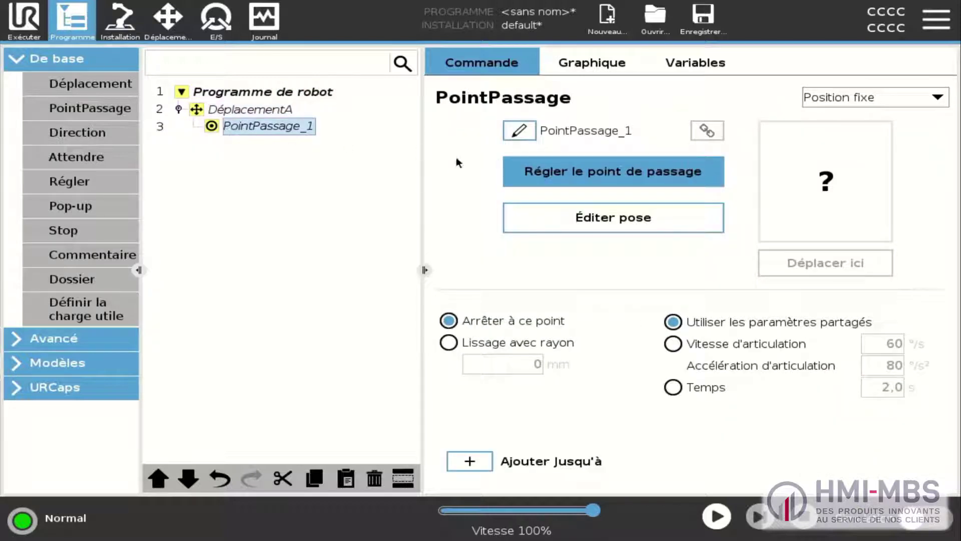
{"action": "left_click", "coordinate": [576, 178]}
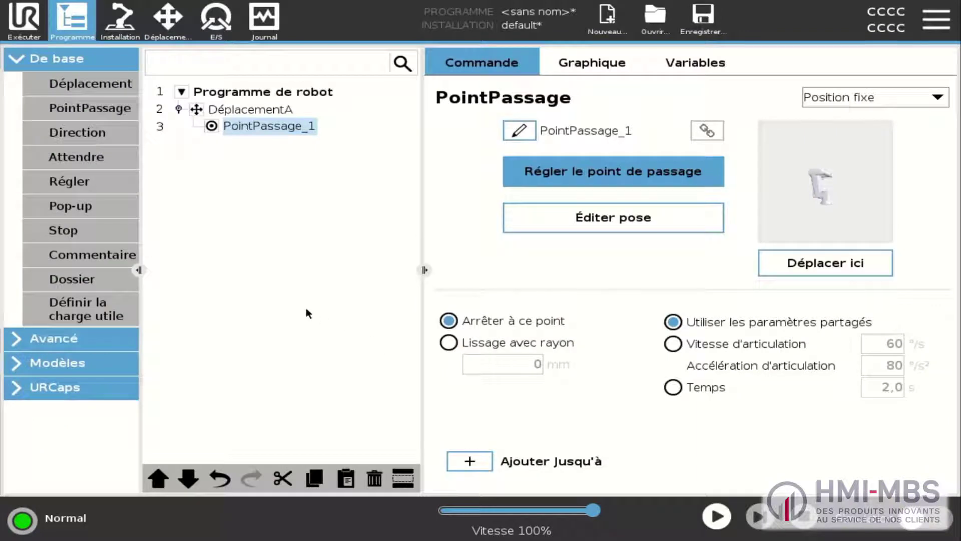
Insert a VISOR Pick node after PointPassage_1 and choose Pick Part as its pick method
{"action": "left_click", "coordinate": [40, 390]}
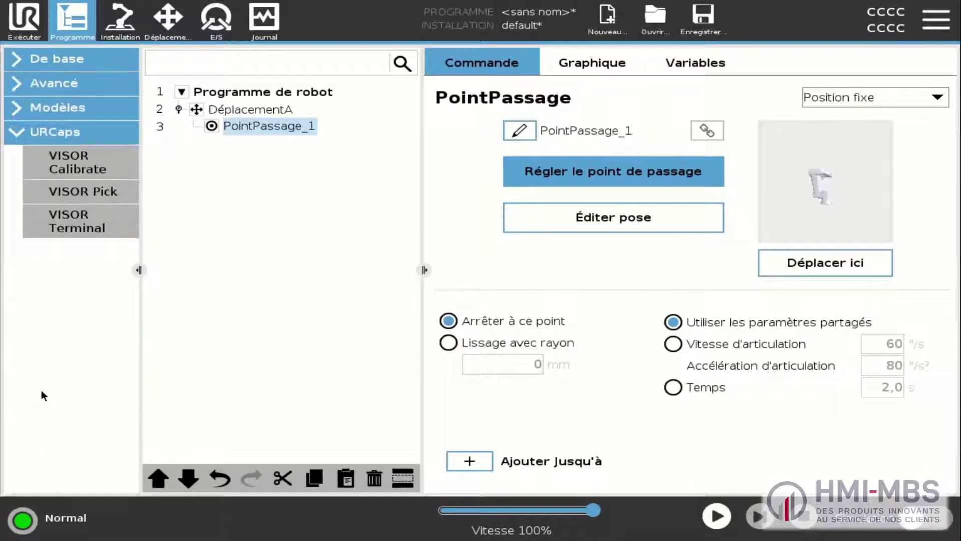
{"action": "left_click", "coordinate": [100, 197]}
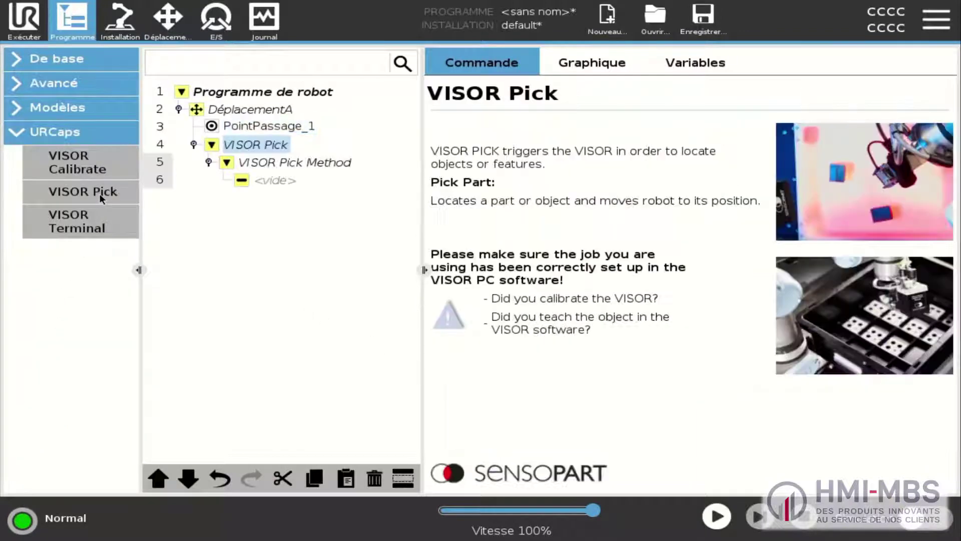
{"action": "left_click", "coordinate": [250, 164]}
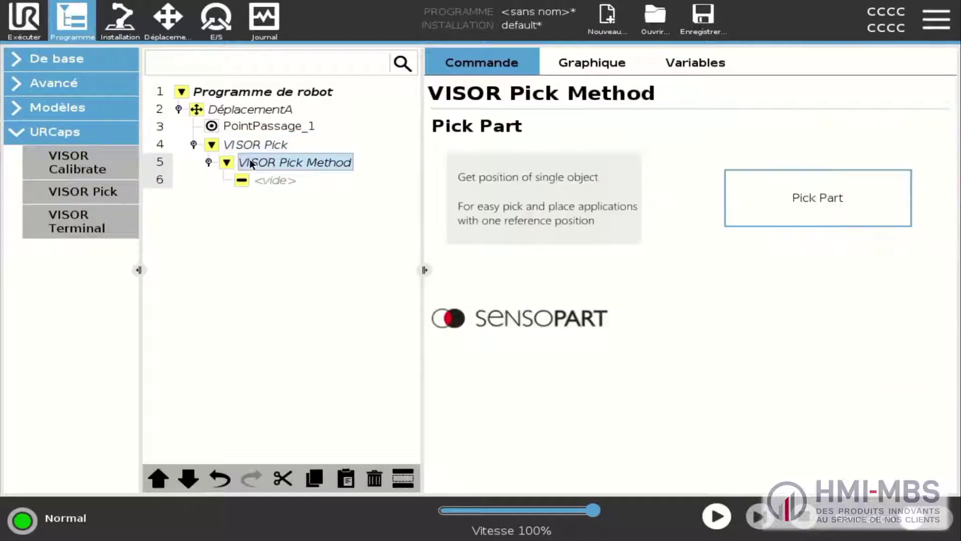
{"action": "left_click", "coordinate": [754, 210]}
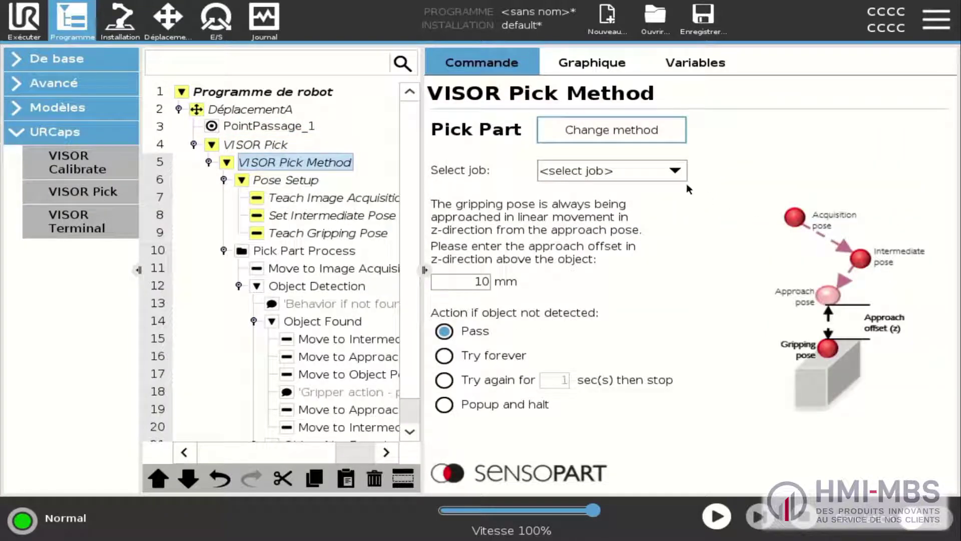
Assign the job Programme1 to the pick method and set the approach offset above the object to 50 mm
{"action": "left_click", "coordinate": [676, 171]}
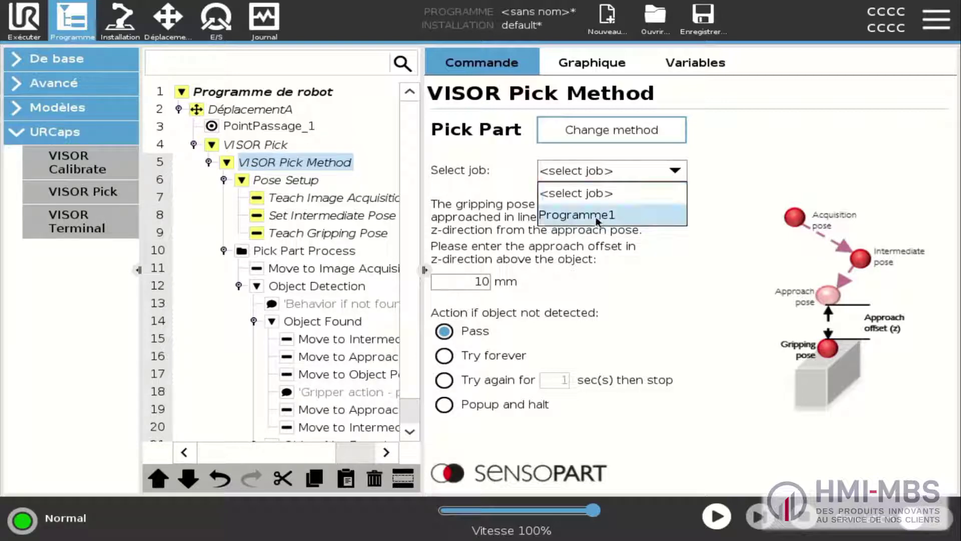
{"action": "left_click", "coordinate": [583, 217]}
{"action": "left_click", "coordinate": [479, 283]}
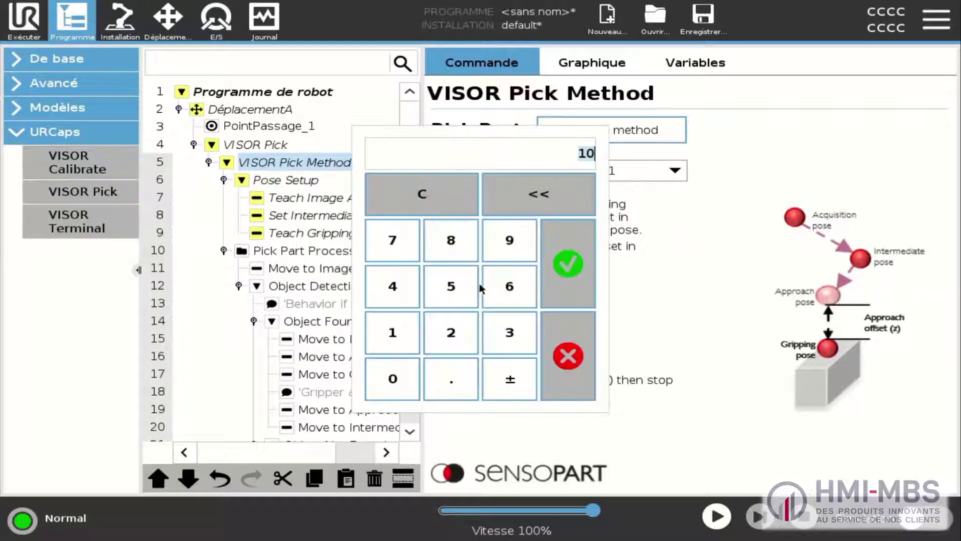
{"action": "left_click", "coordinate": [453, 286]}
{"action": "left_click", "coordinate": [394, 380]}
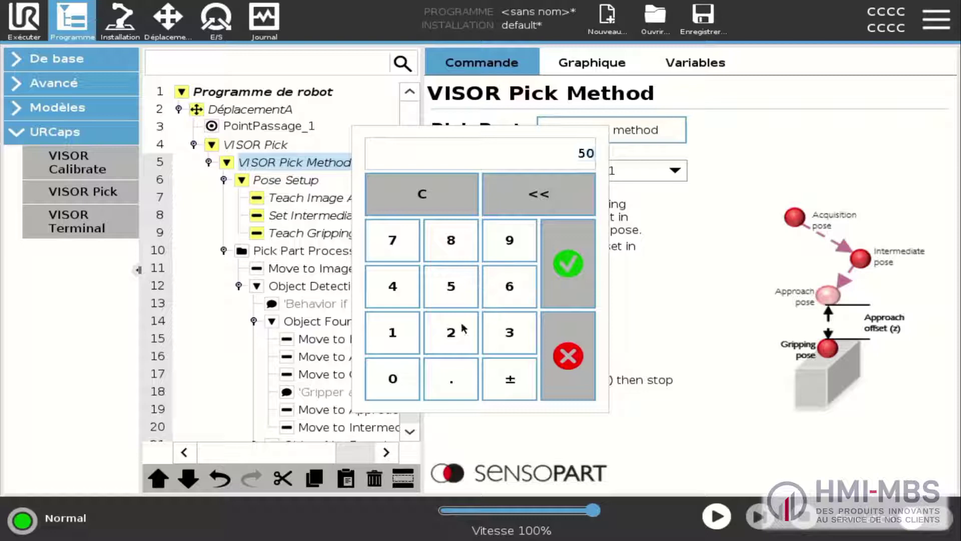
{"action": "left_click", "coordinate": [560, 269]}
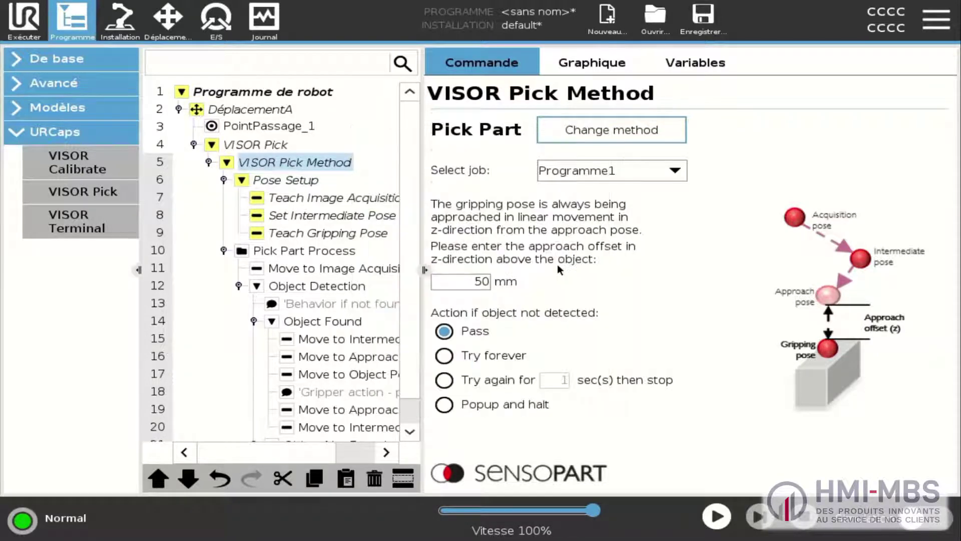
Try the Try forever, Try again and Popup and halt actions for an undetected object, and return to Pass
{"action": "left_click", "coordinate": [444, 356]}
{"action": "left_click", "coordinate": [469, 293]}
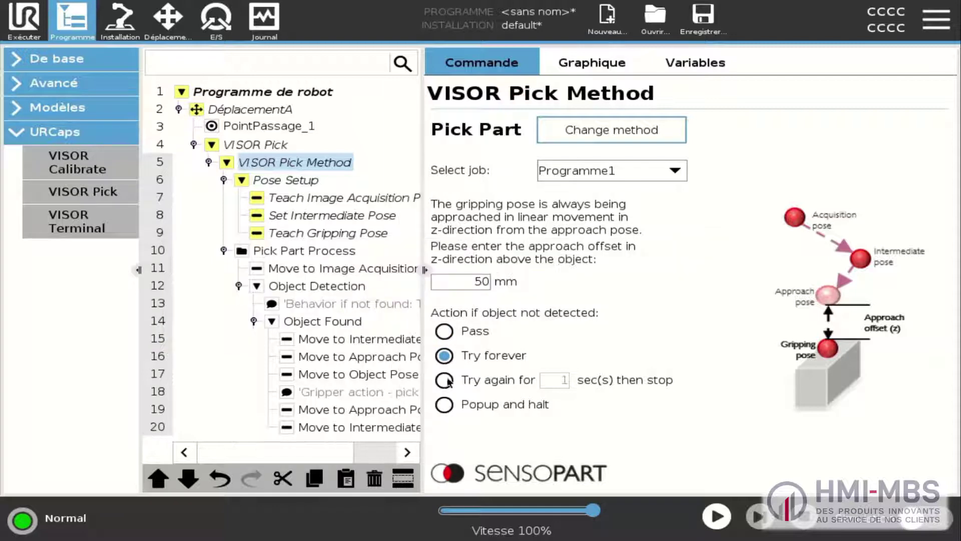
{"action": "left_click", "coordinate": [444, 380]}
{"action": "left_click", "coordinate": [450, 286]}
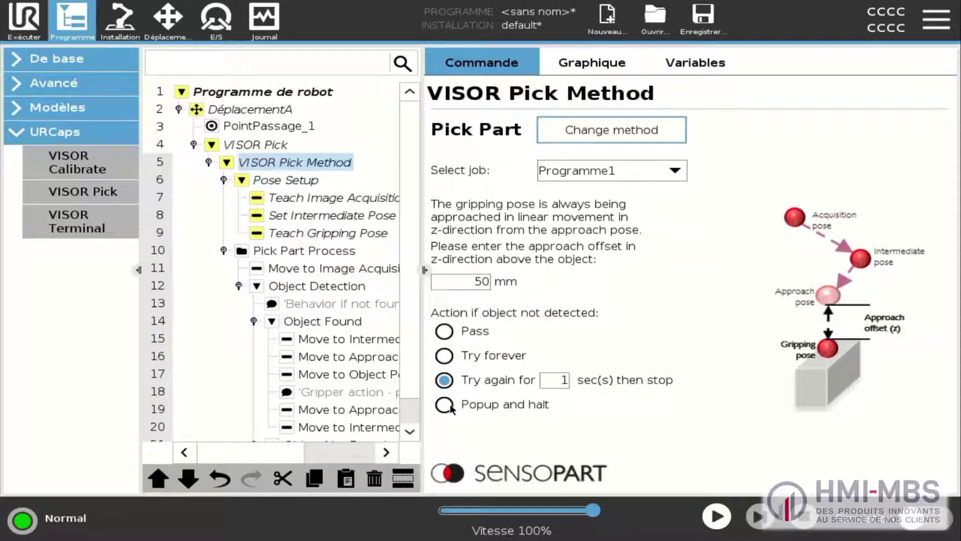
{"action": "left_click", "coordinate": [449, 405]}
{"action": "left_click", "coordinate": [443, 285]}
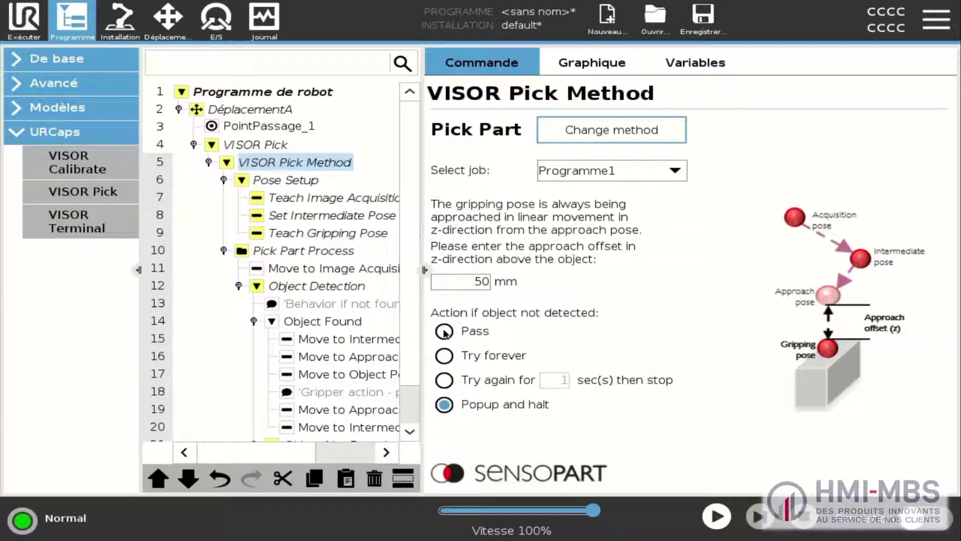
{"action": "left_click", "coordinate": [444, 332]}
{"action": "left_click", "coordinate": [452, 287]}
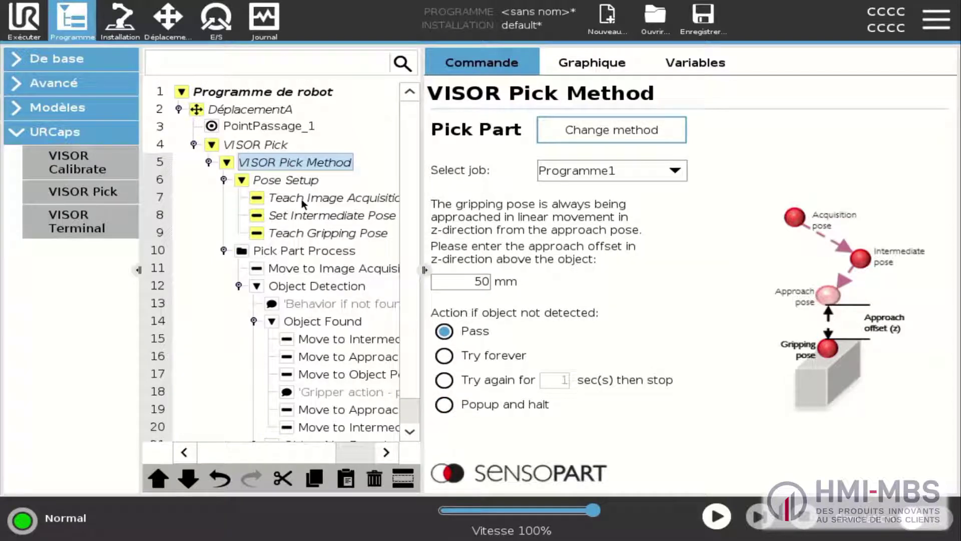
Record the three poses of the pick's Pose Setup from the robot's position: image acquisition, intermediate and gripping
{"action": "left_click", "coordinate": [302, 199]}
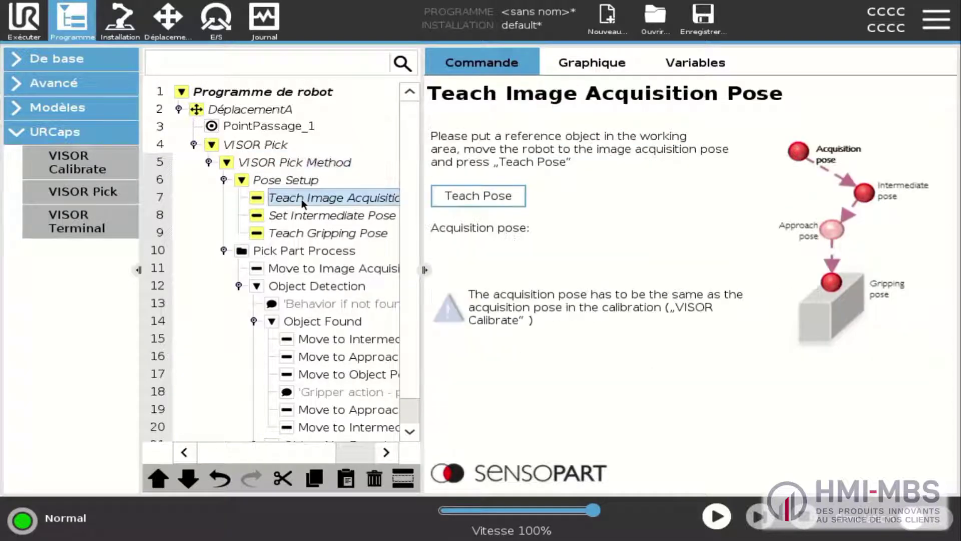
{"action": "left_click", "coordinate": [456, 198]}
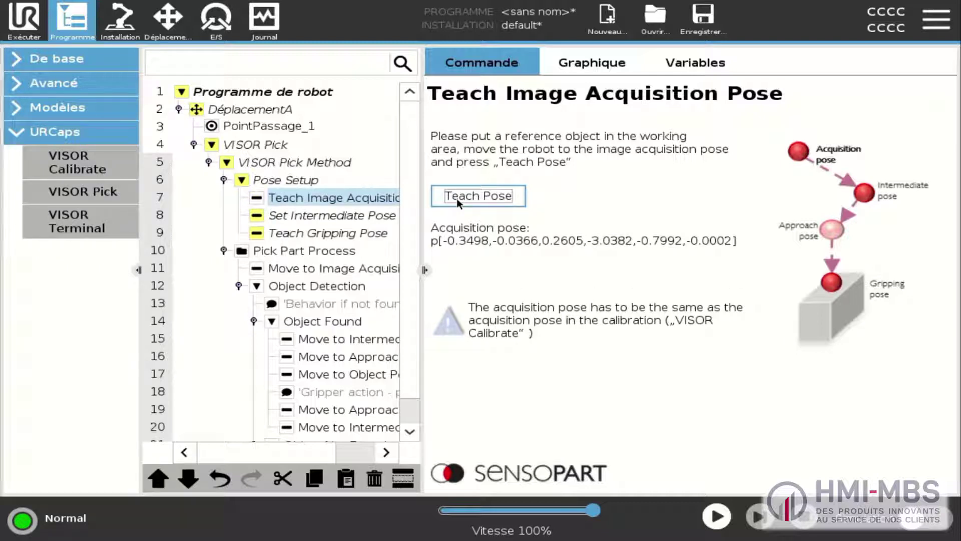
{"action": "left_click", "coordinate": [367, 218]}
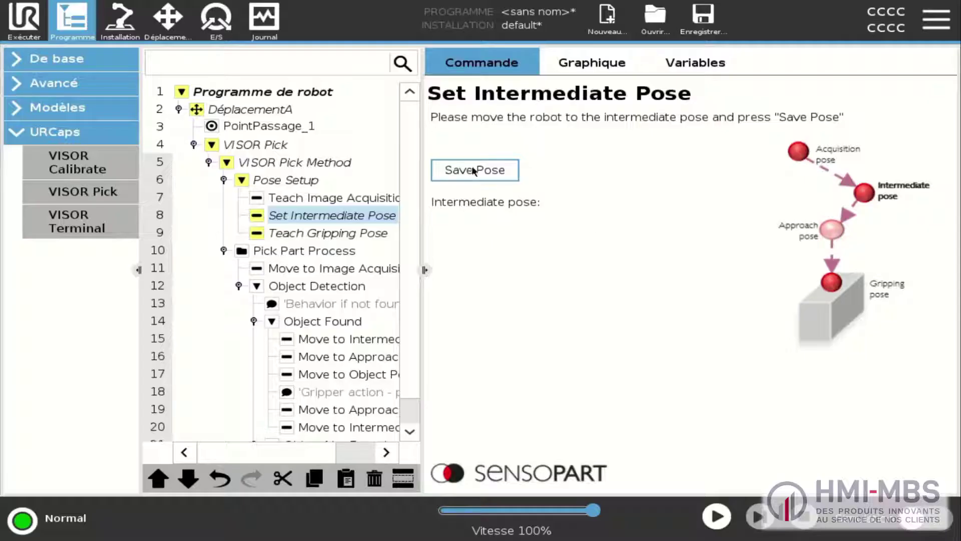
{"action": "left_click", "coordinate": [474, 171]}
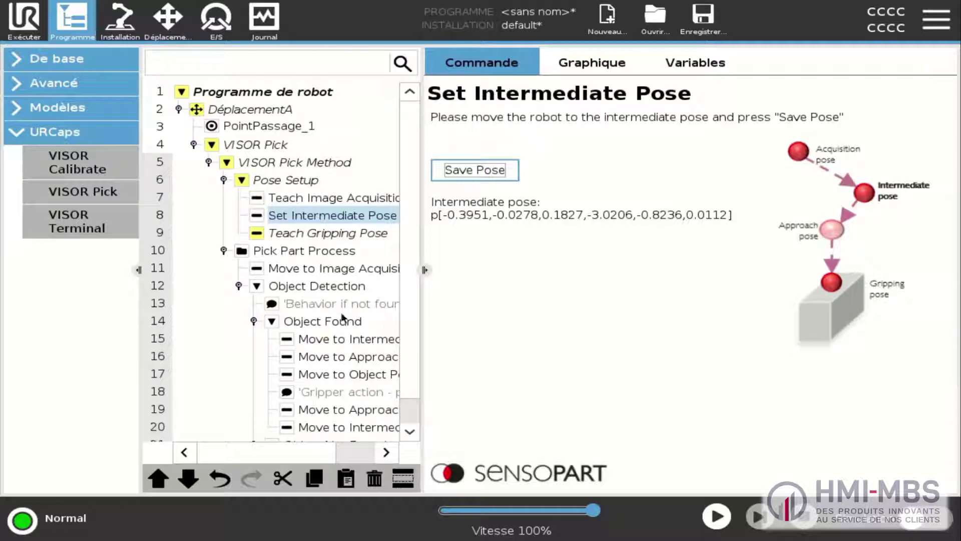
{"action": "left_click", "coordinate": [333, 233]}
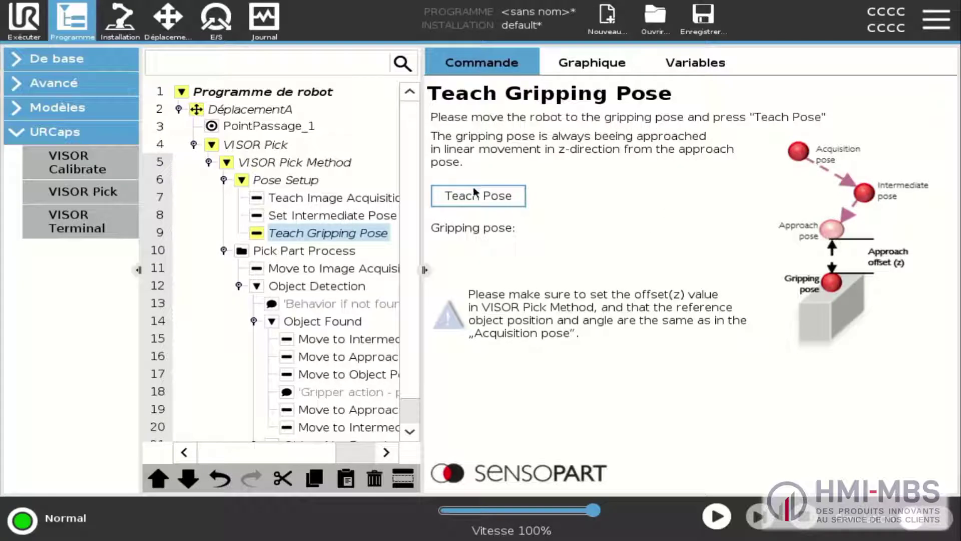
{"action": "left_click", "coordinate": [476, 194]}
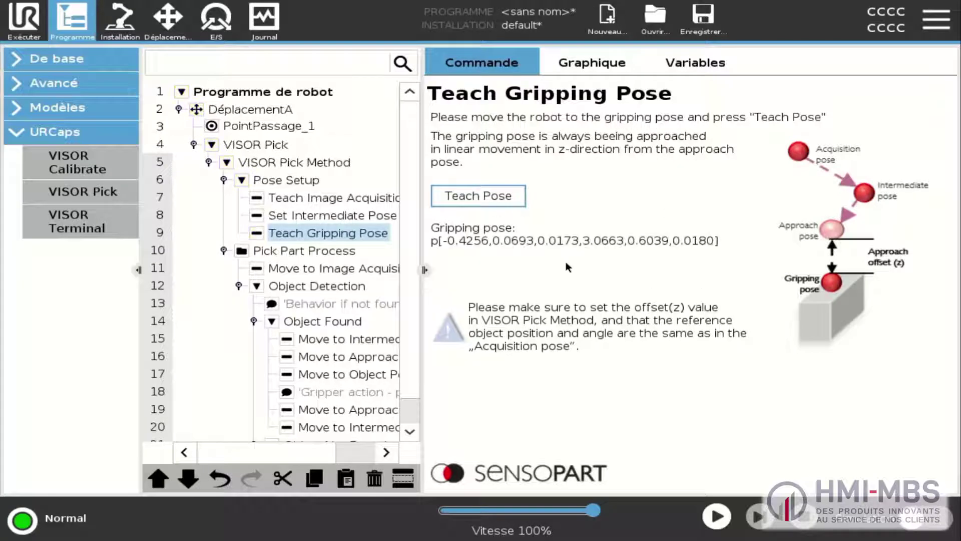
Review the Object Found branch of the pick process and run the Test_Senso program from the start of the robot program
{"action": "scroll", "coordinate": [276, 345], "scroll_direction": "down", "scroll_amount": 2}
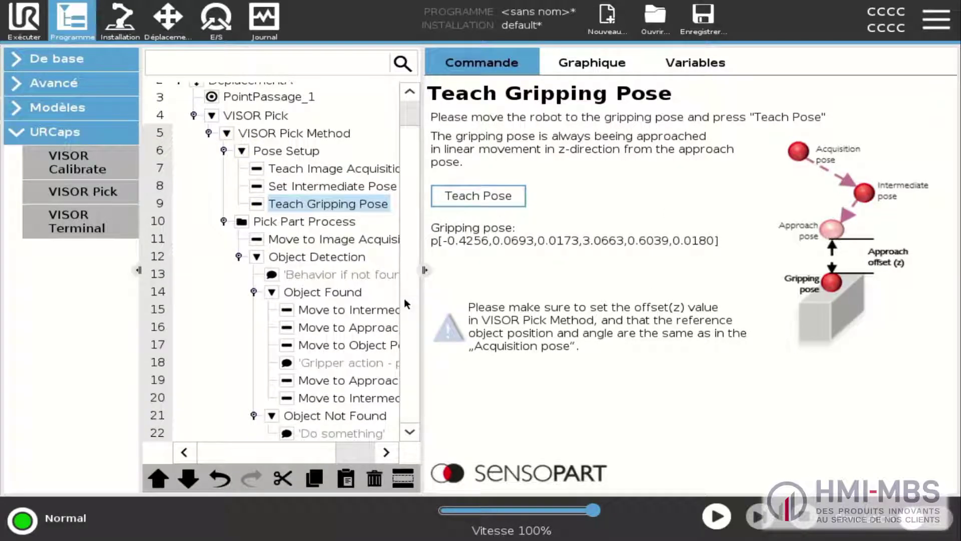
{"action": "left_click", "coordinate": [350, 292]}
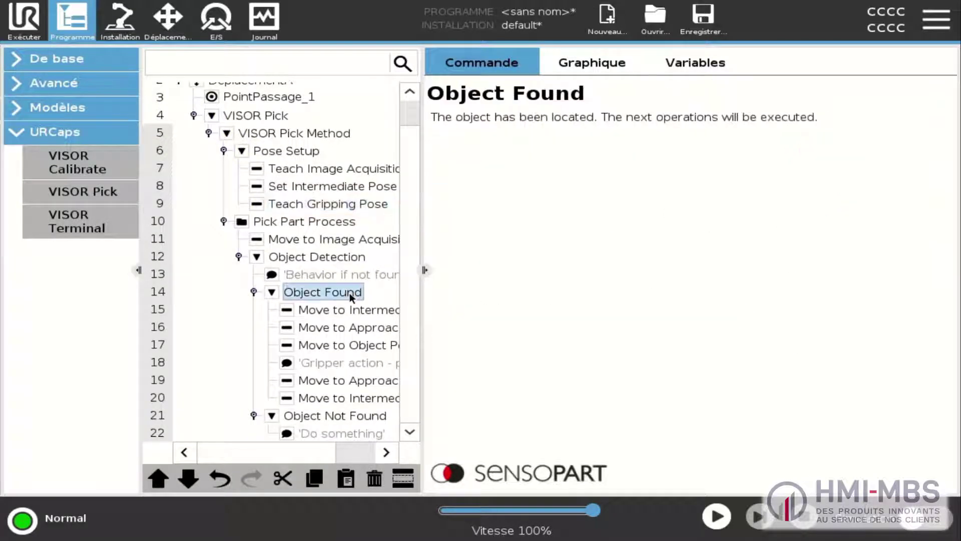
{"action": "left_click", "coordinate": [344, 452]}
{"action": "left_click", "coordinate": [345, 345]}
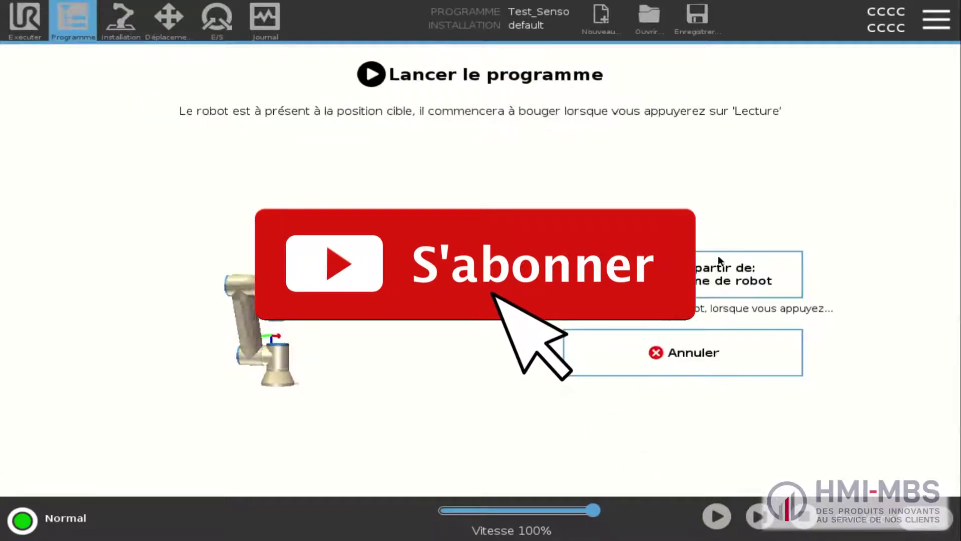
{"action": "left_click", "coordinate": [721, 270]}
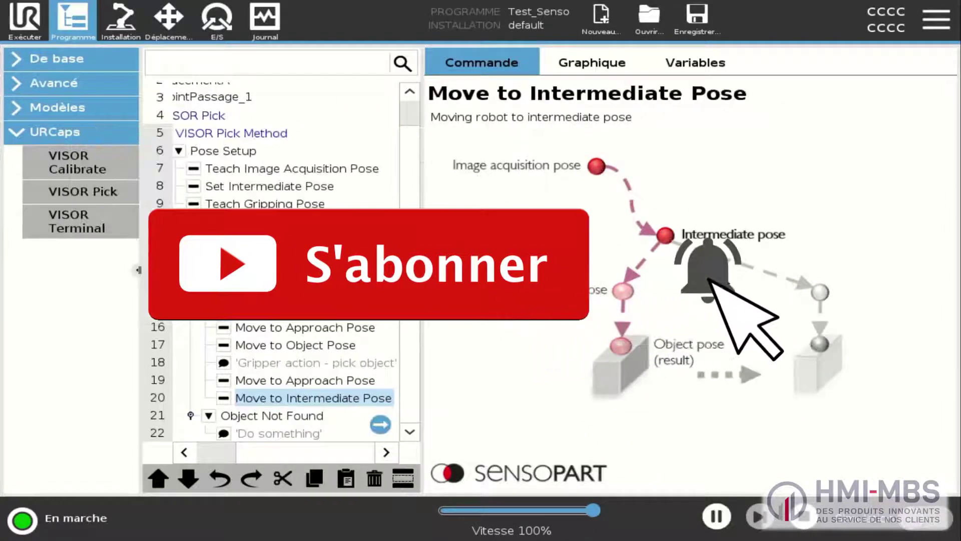